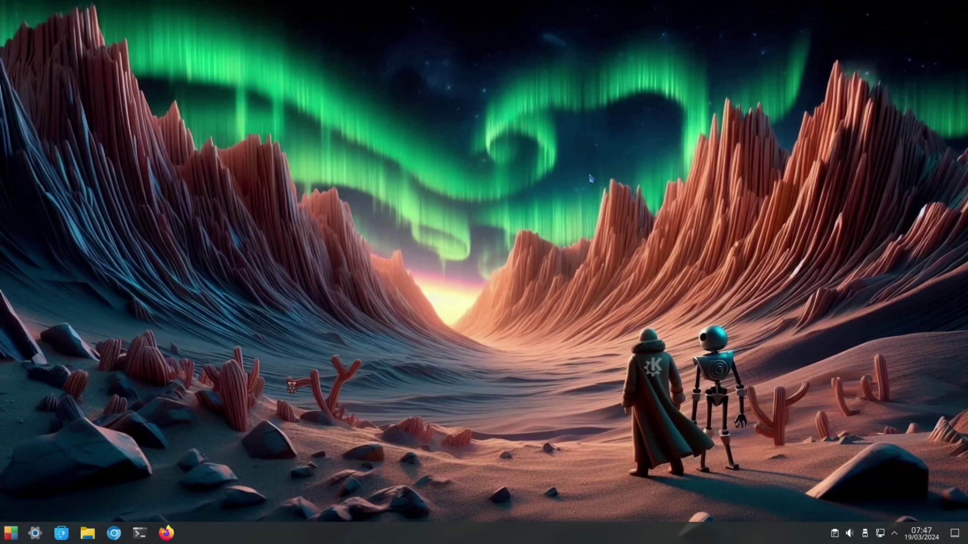
# Open /boot/firmware/config.txt in nano as root and scroll through its settings without editing
pyautogui.hotkey('ctrl', 'alt', 't')
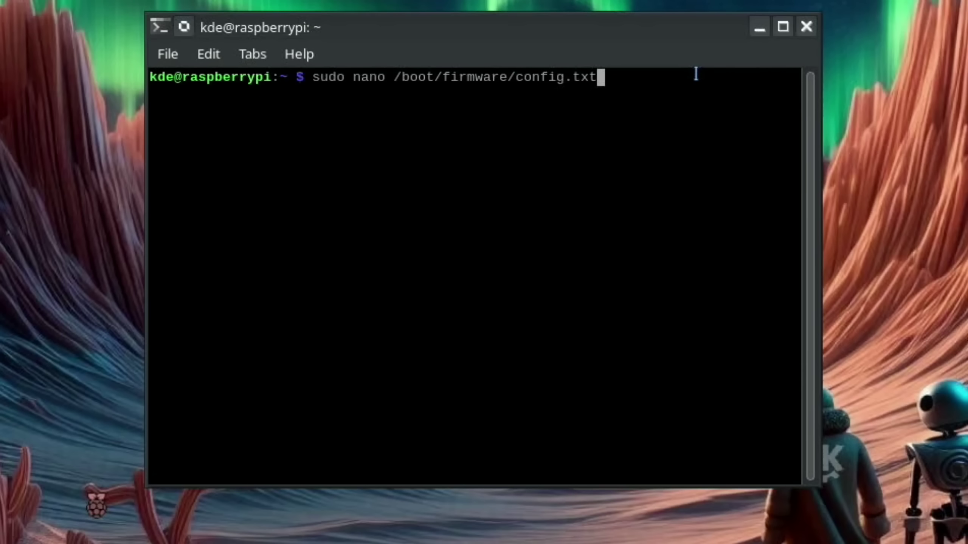
pyautogui.press('Return')
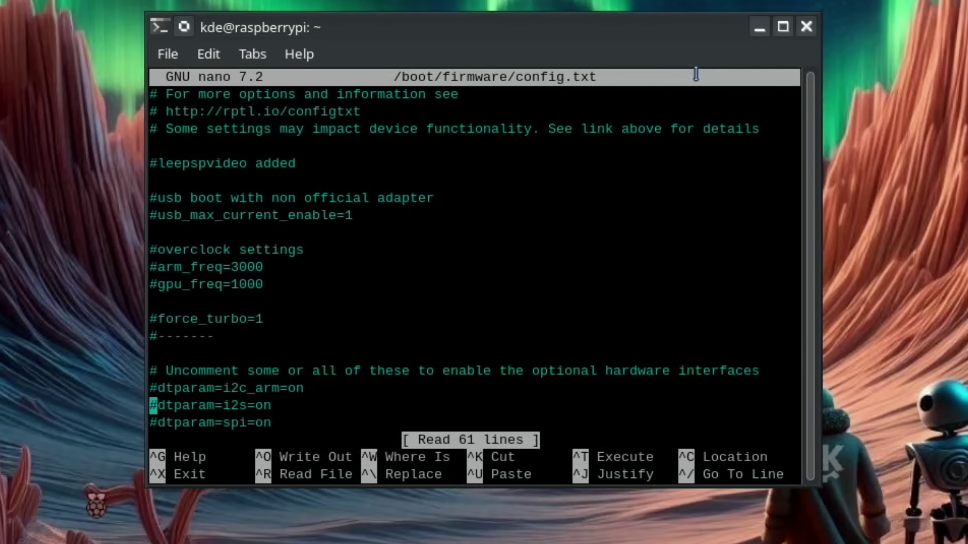
pyautogui.press('Down')
pyautogui.press('Down')
pyautogui.press('Down')
pyautogui.press('Down')
pyautogui.press('Down')
pyautogui.press('Down')
pyautogui.press('Down')
pyautogui.press('Down')
pyautogui.press('Down')
pyautogui.press('Down')
pyautogui.press('Down')
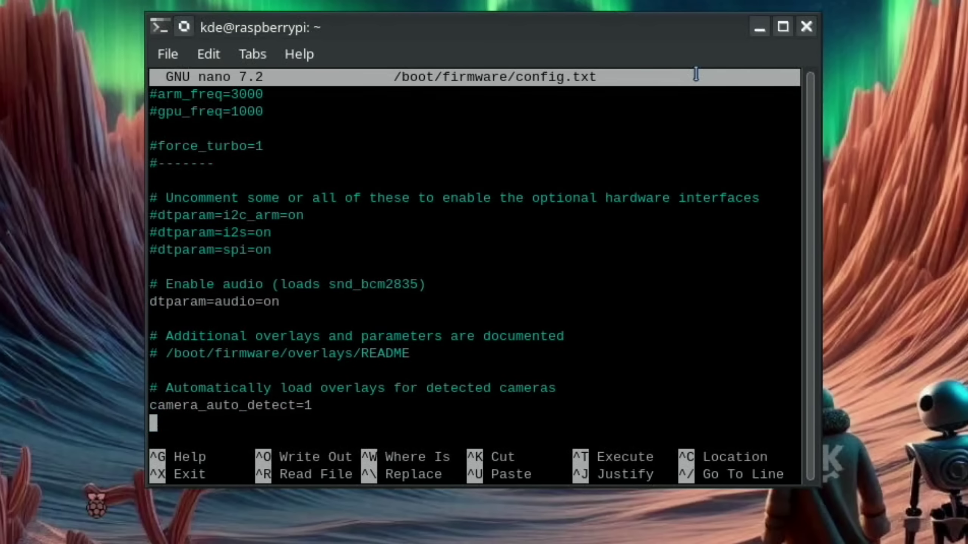
pyautogui.press('Down')
pyautogui.press('Down')
pyautogui.press('Down')
pyautogui.press('Down')
pyautogui.press('Down')
pyautogui.press('Down')
pyautogui.press('Down')
pyautogui.press('Down')
pyautogui.press('Down')
pyautogui.press('Down')
pyautogui.press('Down')
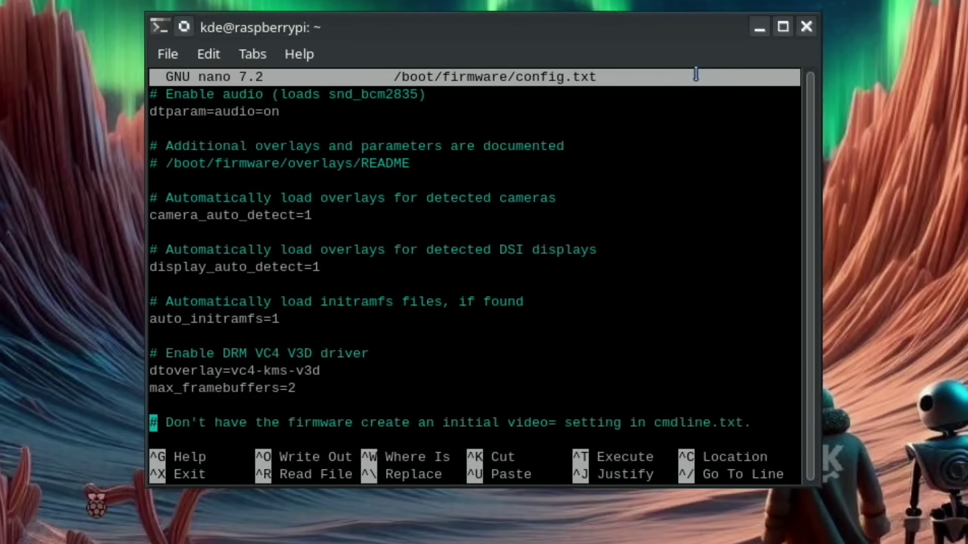
pyautogui.press('Down')
pyautogui.press('Down')
pyautogui.press('Down')
pyautogui.press('Down')
pyautogui.press('Down')
pyautogui.press('Down')
pyautogui.press('Down')
pyautogui.press('Down')
pyautogui.press('Down')
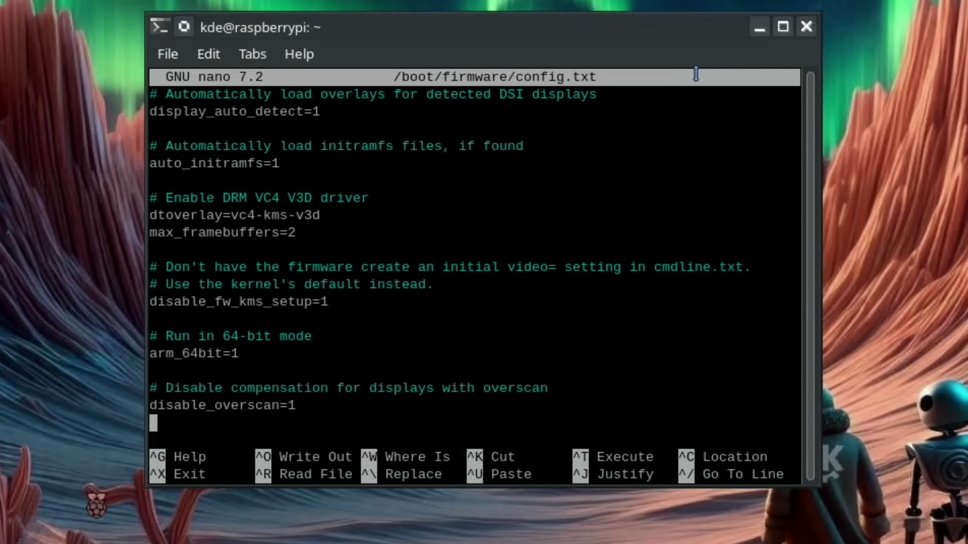
pyautogui.press('Up')
pyautogui.press('Up')
pyautogui.press('Up')
pyautogui.press('Up')
pyautogui.press('Up')
pyautogui.press('Up')
pyautogui.press('Up')
pyautogui.press('Up')
pyautogui.press('Up')
pyautogui.press('Up')
pyautogui.press('Up')
pyautogui.press('Up')
pyautogui.press('Up')
pyautogui.press('Up')
pyautogui.press('Up')
pyautogui.press('Up')
pyautogui.press('Up')
pyautogui.press('Up')
pyautogui.press('Up')
pyautogui.press('Up')
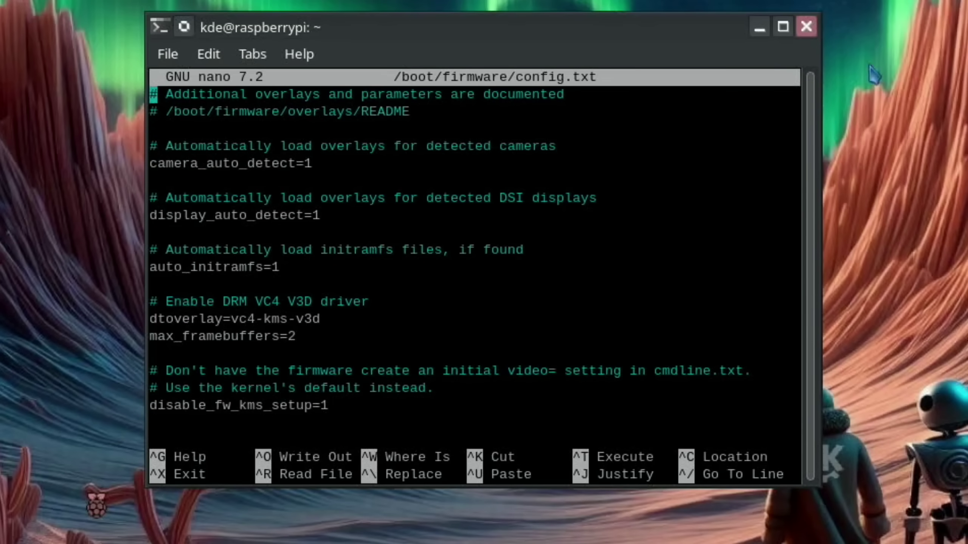
# Close the terminal, launch Raspberry Pi Diagnostics via 'diag', run the SD Card Speed Test, and show its log
pyautogui.click(807, 27)
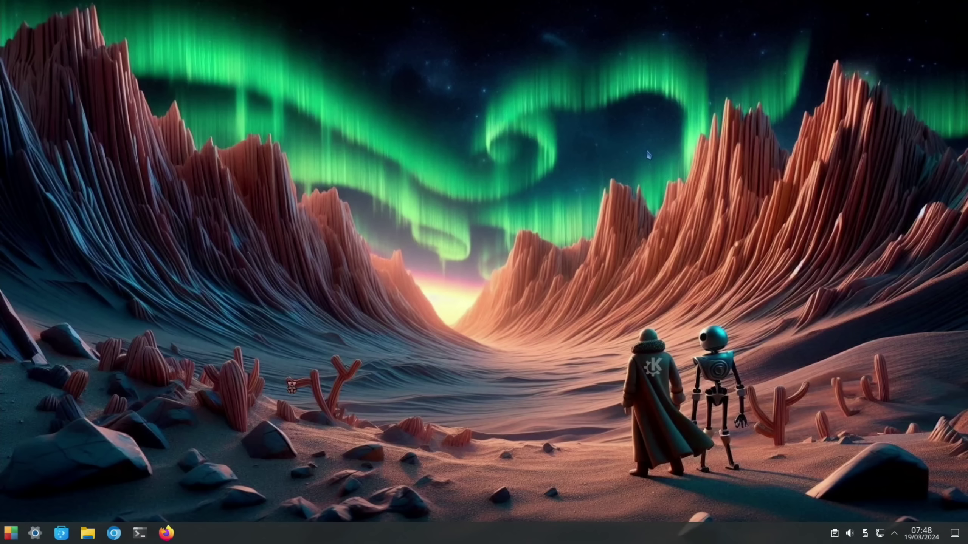
pyautogui.press('super')
pyautogui.write('diag')
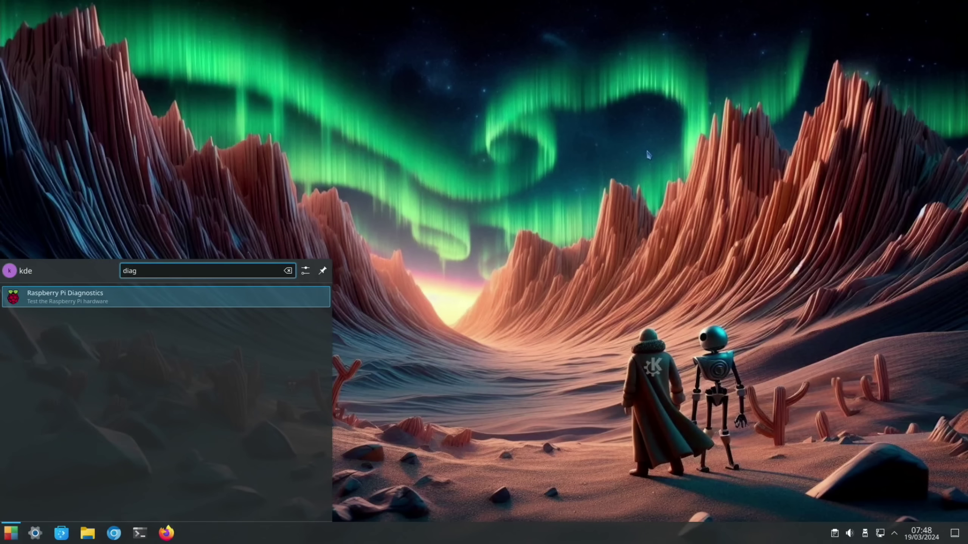
pyautogui.press('Return')
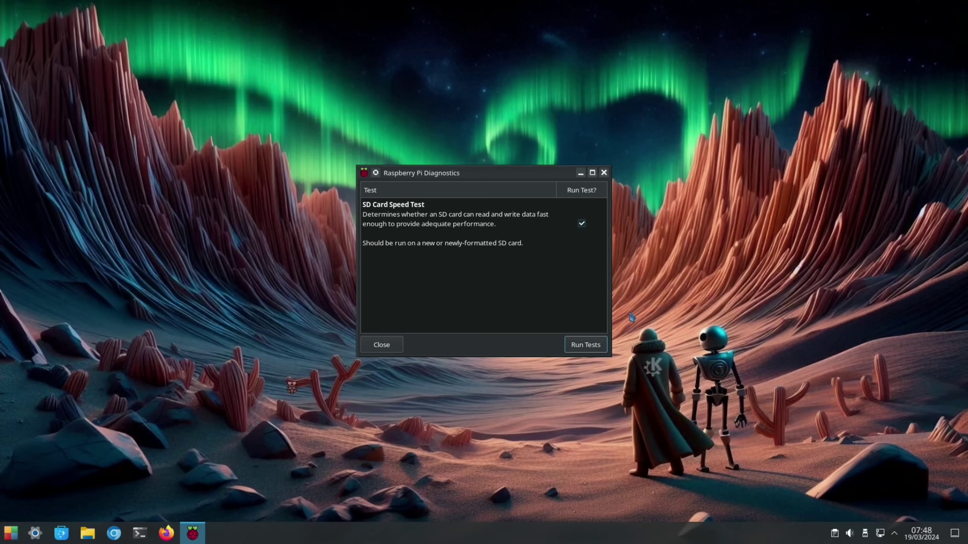
pyautogui.click(596, 345)
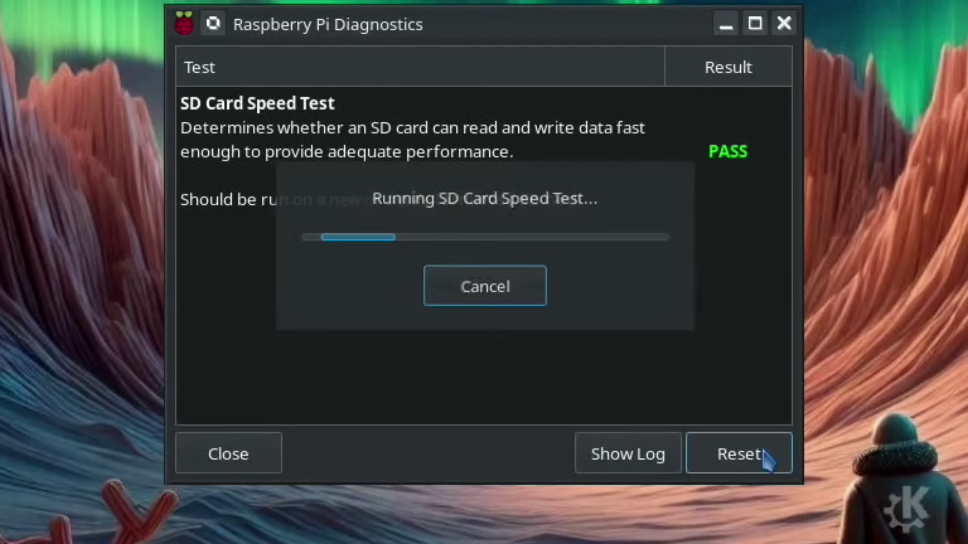
pyautogui.click(633, 455)
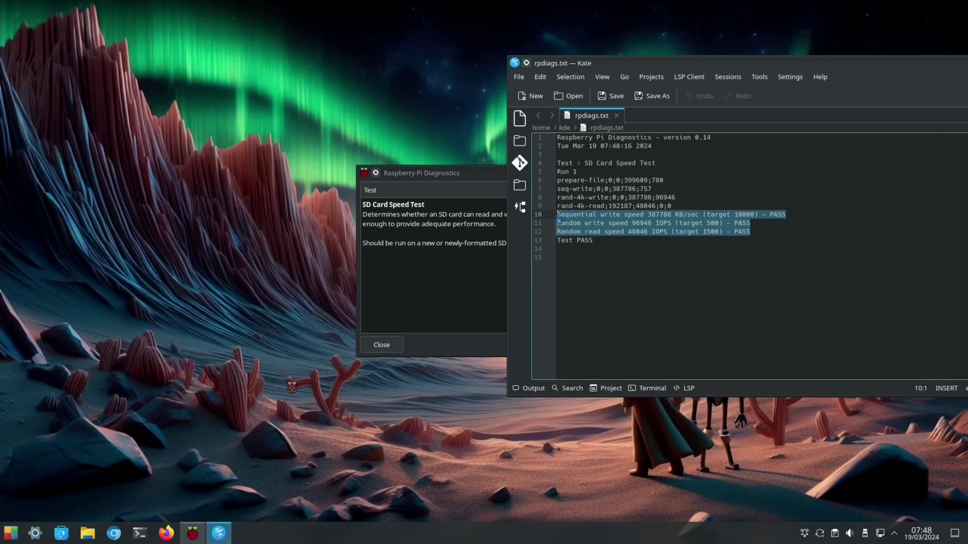
# Copy the three speed result lines into the notes file under 'without modification'
pyautogui.rightClick(566, 215)
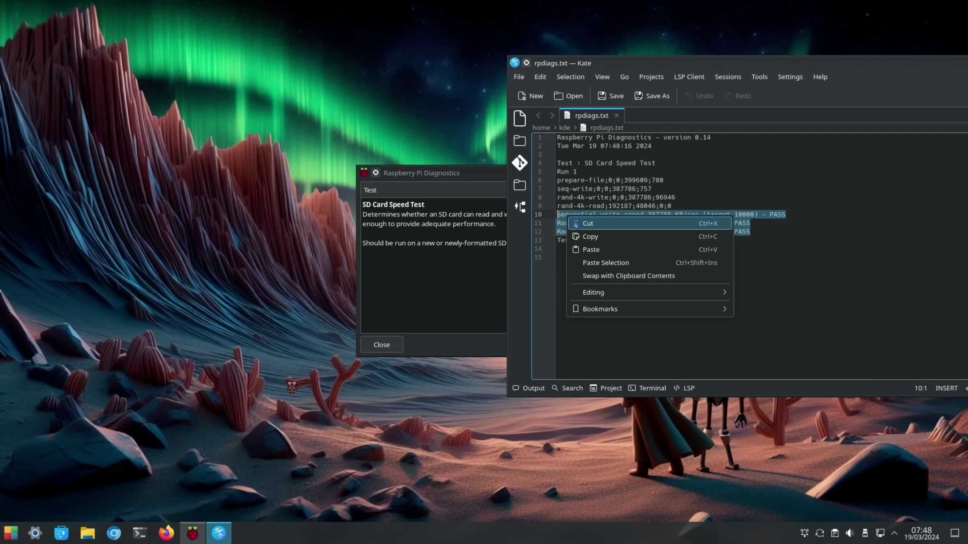
pyautogui.click(587, 237)
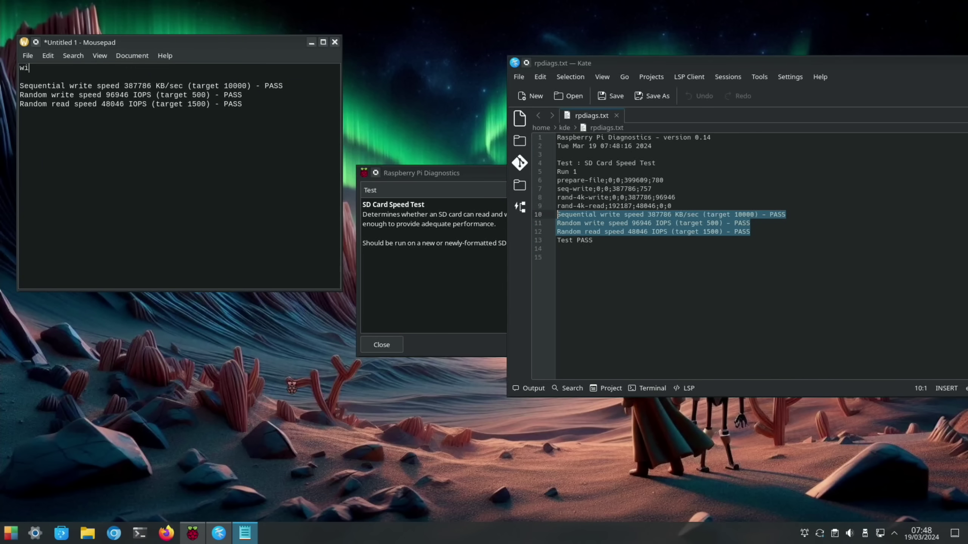
pyautogui.write('ut modification')
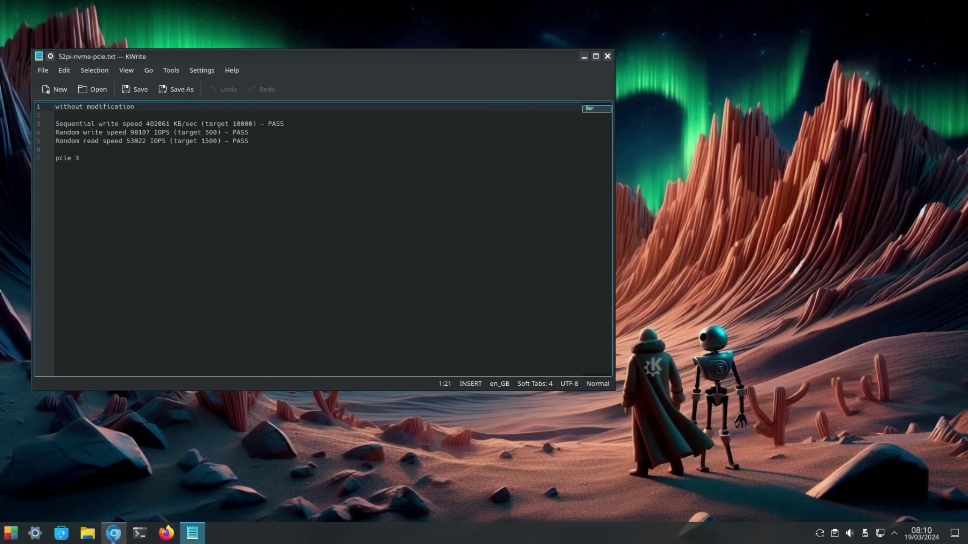
# Open a browser window and go to the suggested YouTube channel page
pyautogui.click(113, 534)
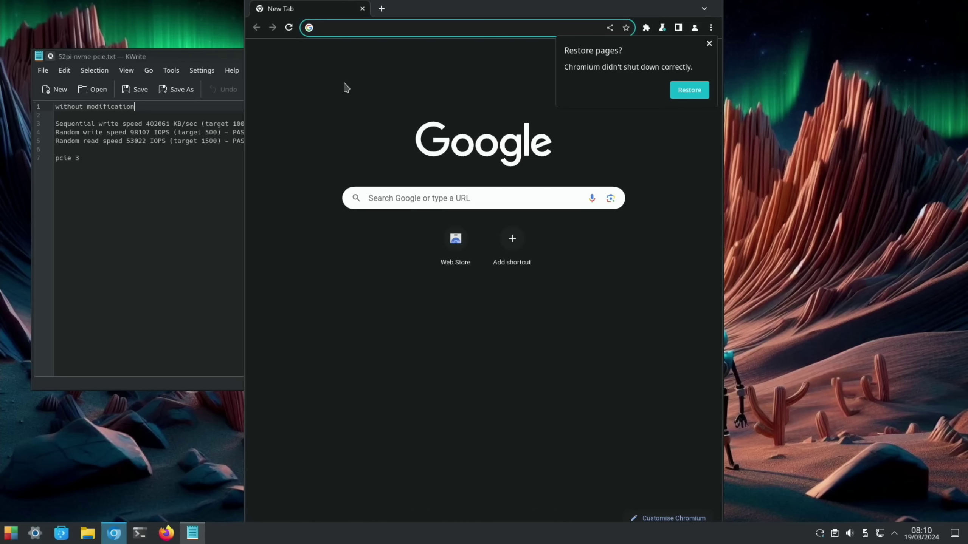
pyautogui.write('leepspvi')
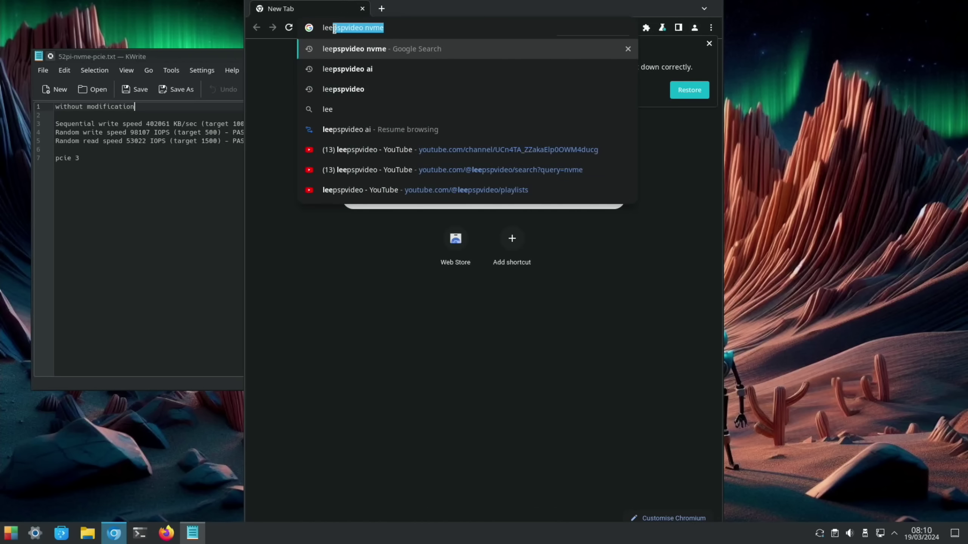
pyautogui.press('Down')
pyautogui.press('Down')
pyautogui.press('Down')
pyautogui.press('Down')
pyautogui.press('Return')
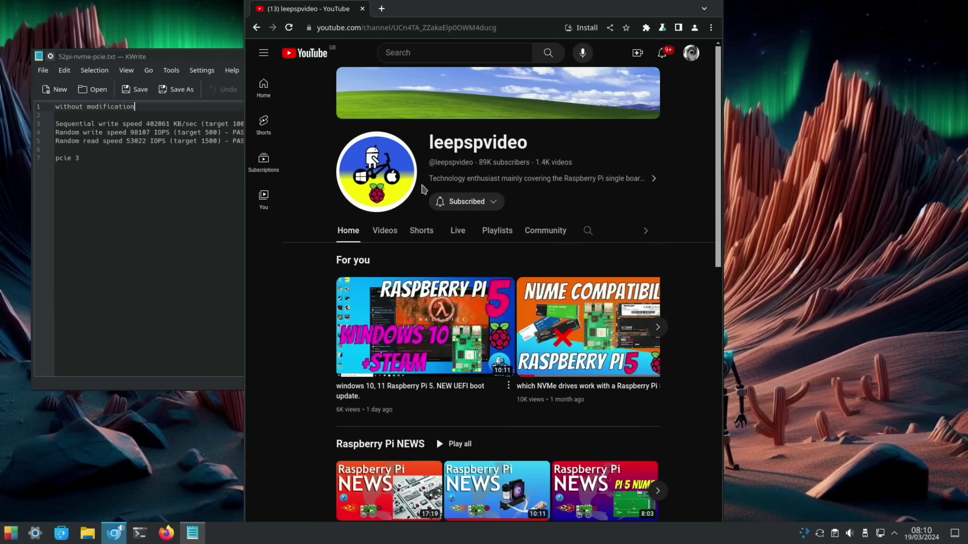
# Search the channel for 'nvme' and play 'PCIe NVMe for Raspberry Pi 5. Geekworm'
pyautogui.click(588, 231)
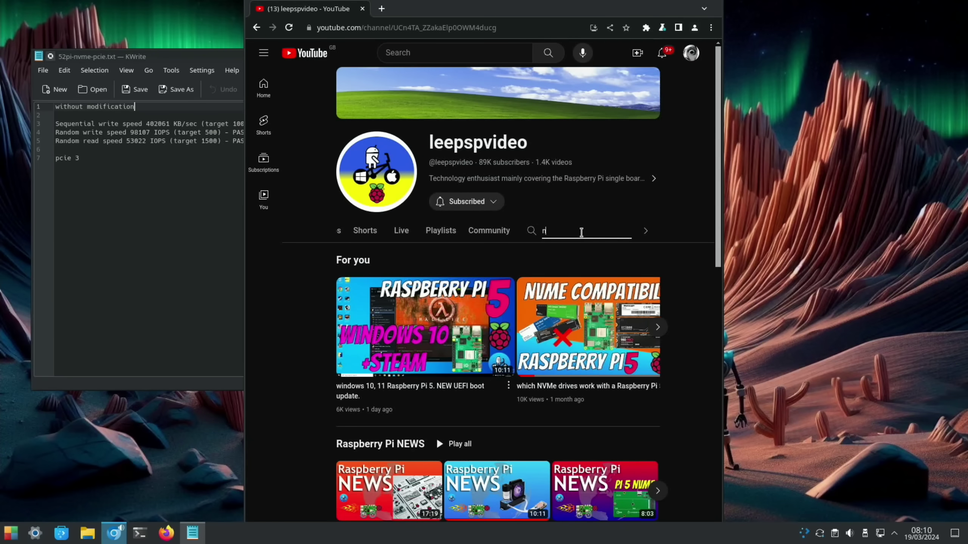
pyautogui.moveTo(484, 301)
pyautogui.press('Return')
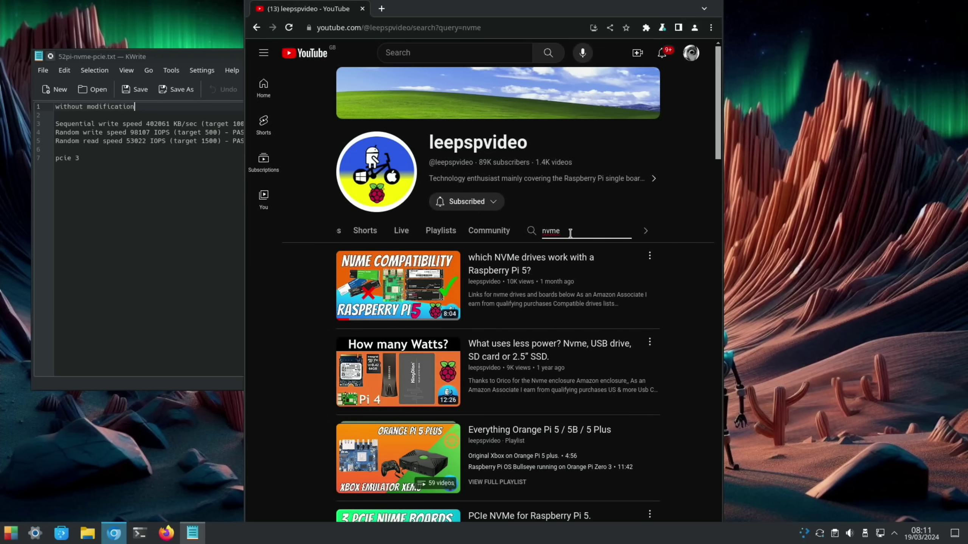
pyautogui.scroll(-6, 436, 305)
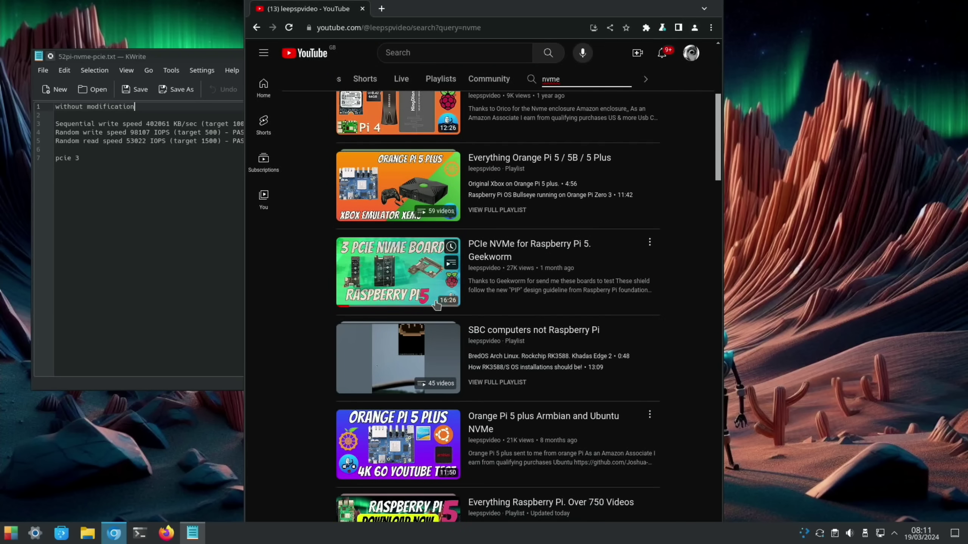
pyautogui.click(381, 277)
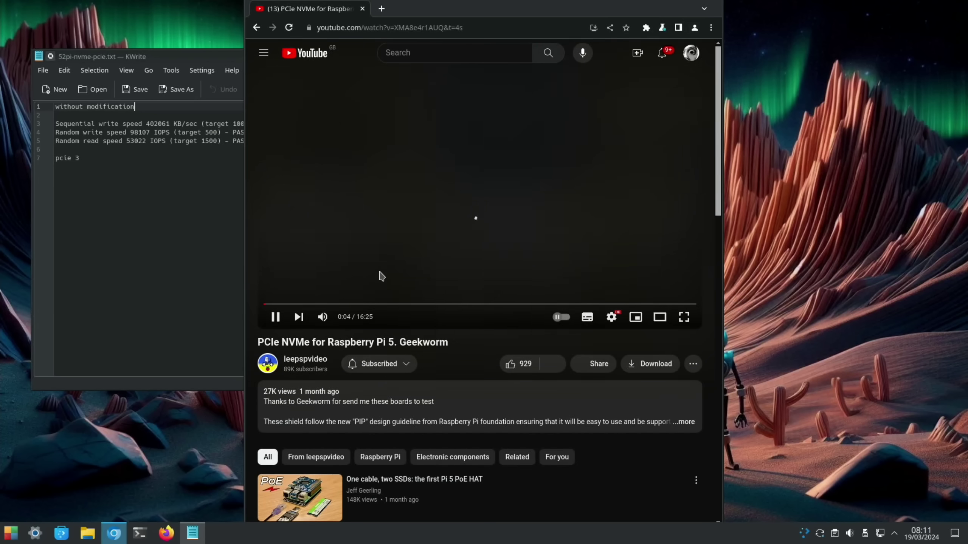
# Pause the Geekworm video, expand its description to the speed results, and move the browser beside the notes
pyautogui.click(381, 277)
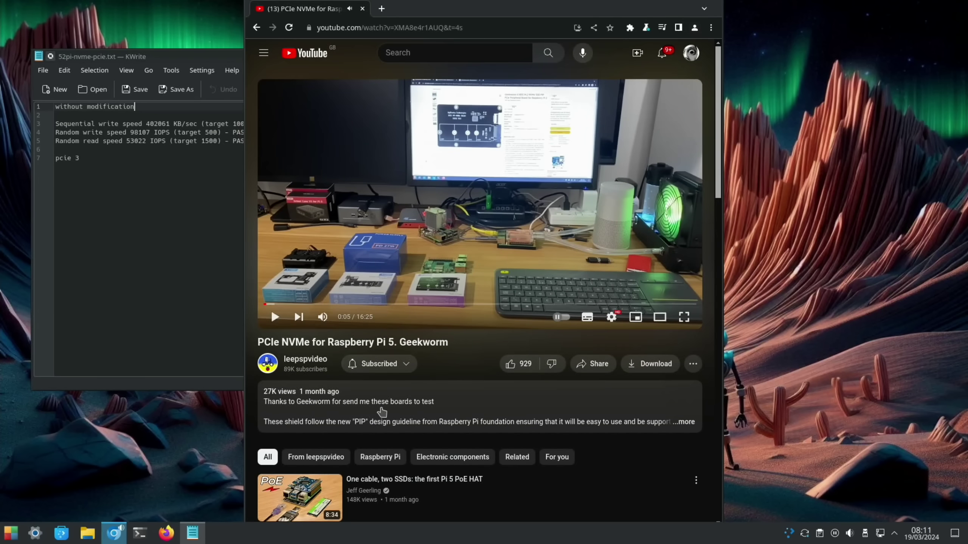
pyautogui.click(684, 421)
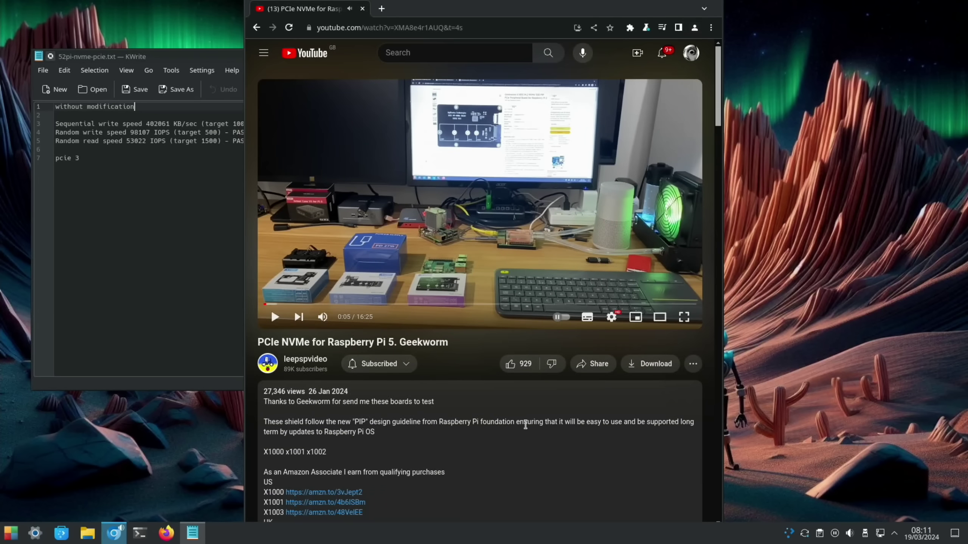
pyautogui.scroll(-20, 453, 442)
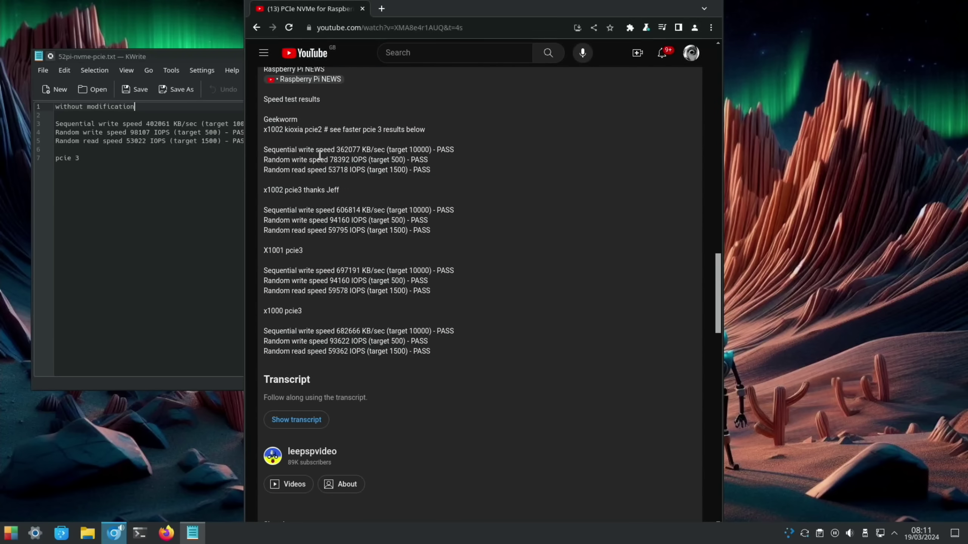
pyautogui.moveTo(405, 9); pyautogui.dragTo(468, 19)
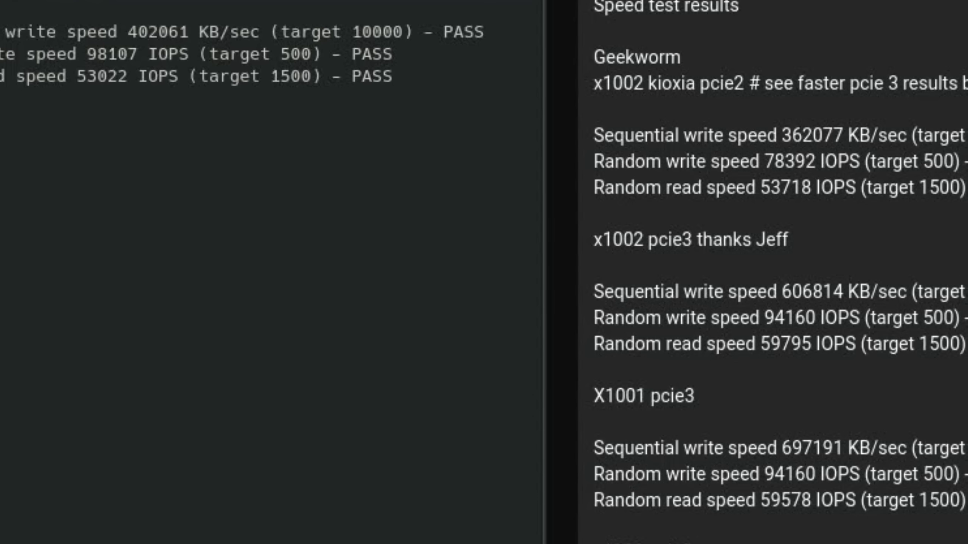
# Open and pause the 'which NVMe drives work' video, then scroll its description to the speed tests
pyautogui.hotkey('alt', 'Tab')
pyautogui.scroll(5, 871, 229)
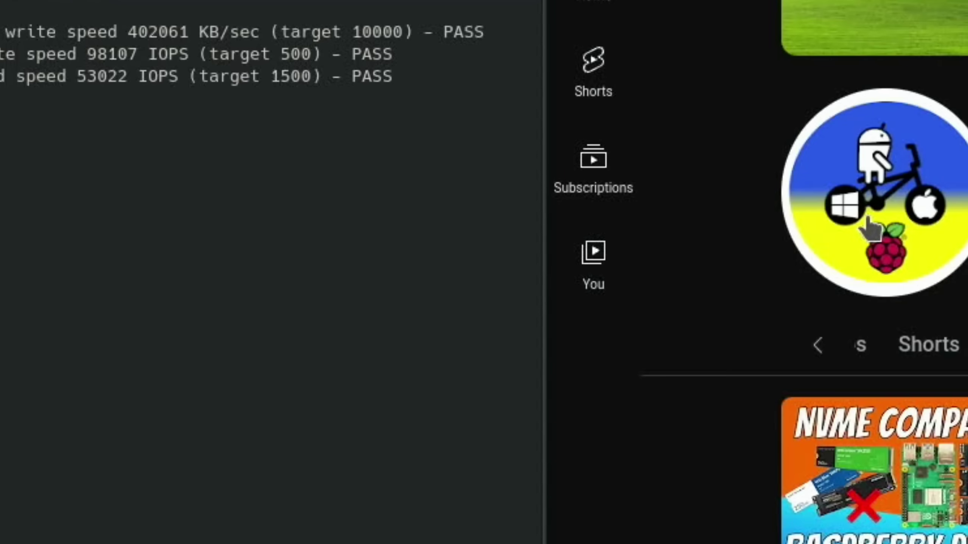
pyautogui.click(914, 447)
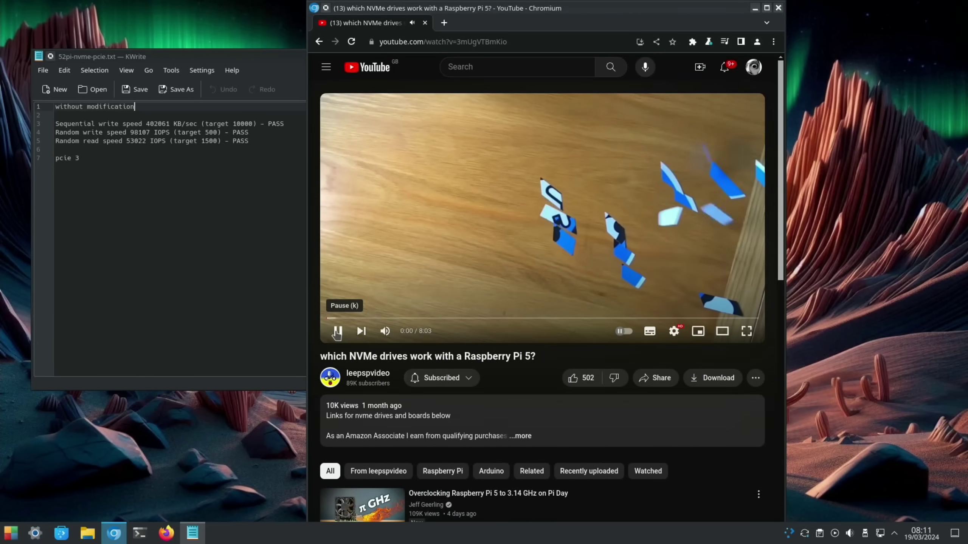
pyautogui.click(337, 331)
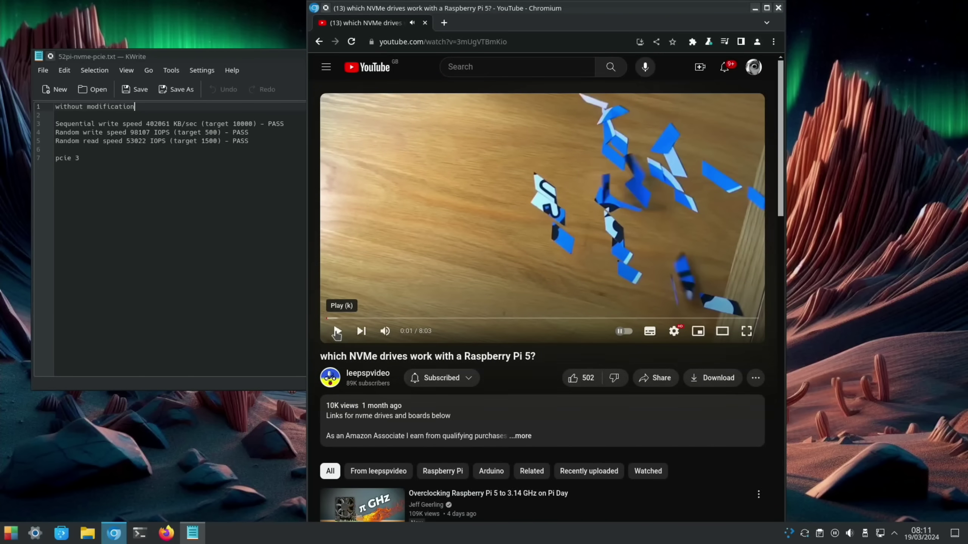
pyautogui.click(520, 436)
pyautogui.scroll(-15, 527, 440)
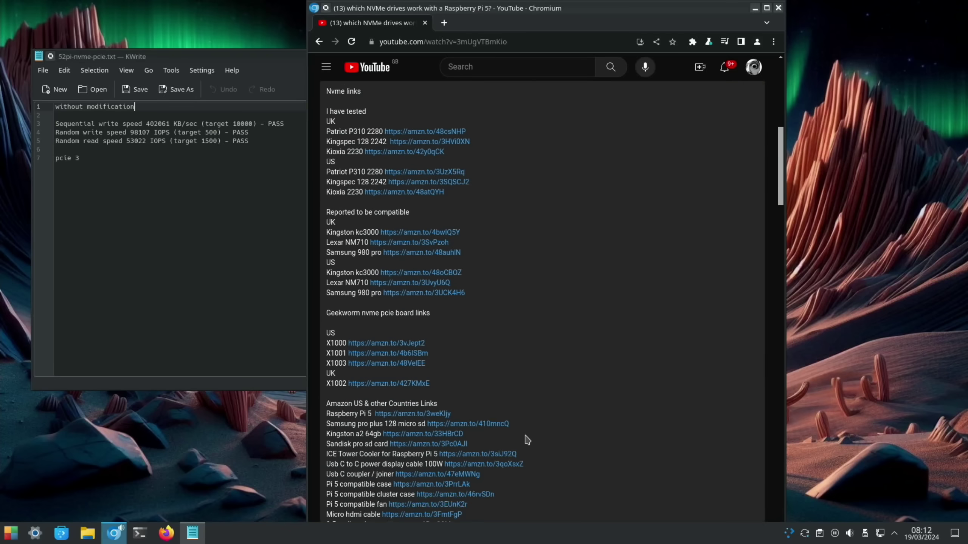
pyautogui.scroll(-15, 527, 440)
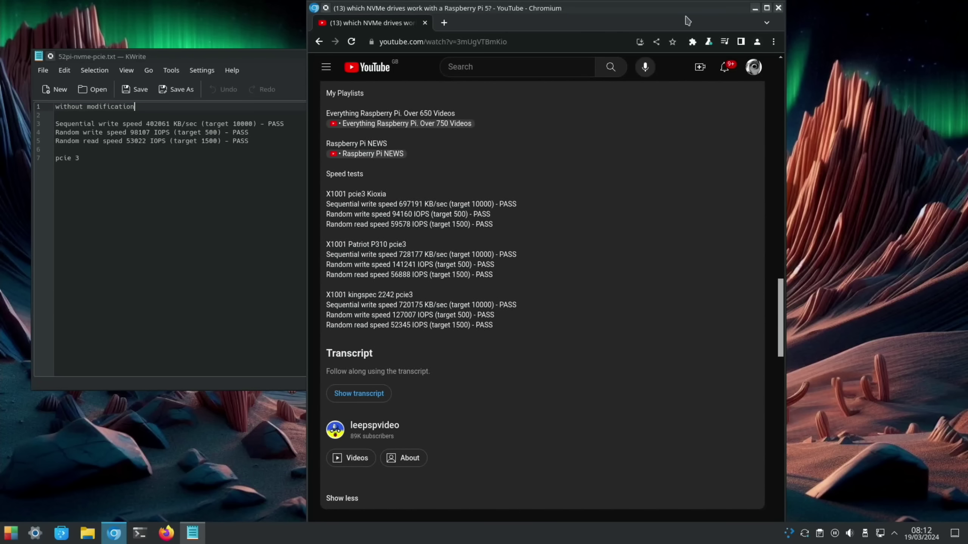
# Close the browser and place the cursor after the 'pcie 3' line in the notes
pyautogui.click(778, 12)
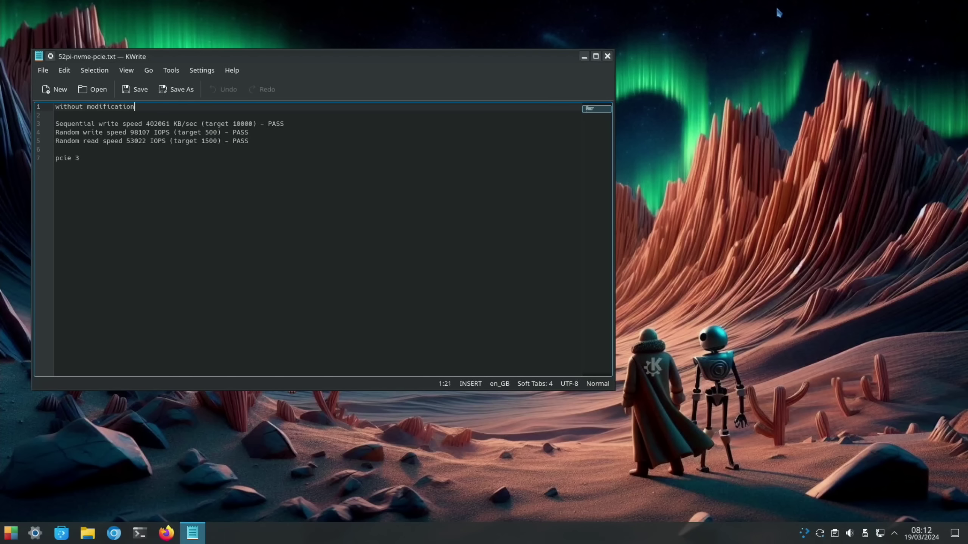
pyautogui.click(542, 161)
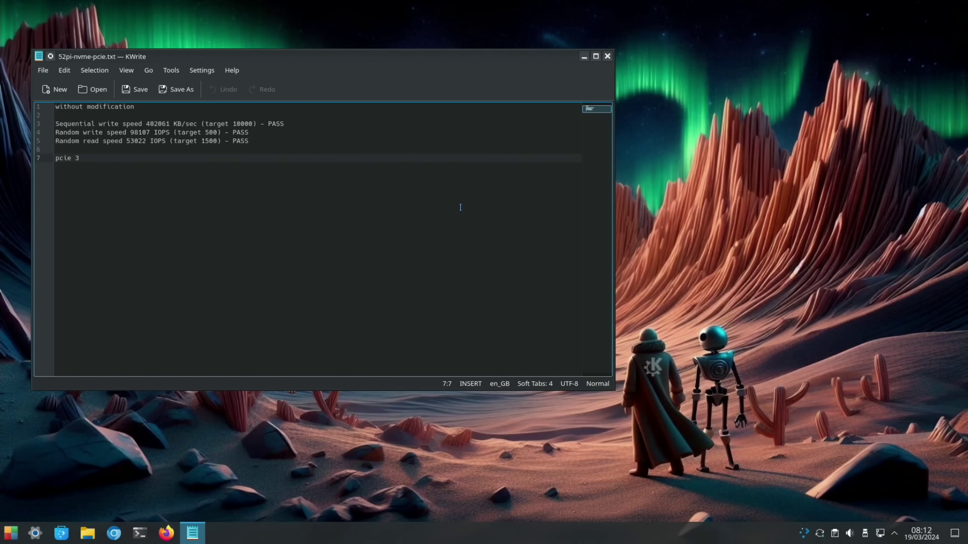
pyautogui.hotkey('ctrl', 'alt', 't')
pyautogui.hotkey('ctrl', 'alt', 't')
# Reopen config.txt in nano and add a '#52pi nvme' comment line below the #------- line
pyautogui.press('Up')
pyautogui.press('Up')
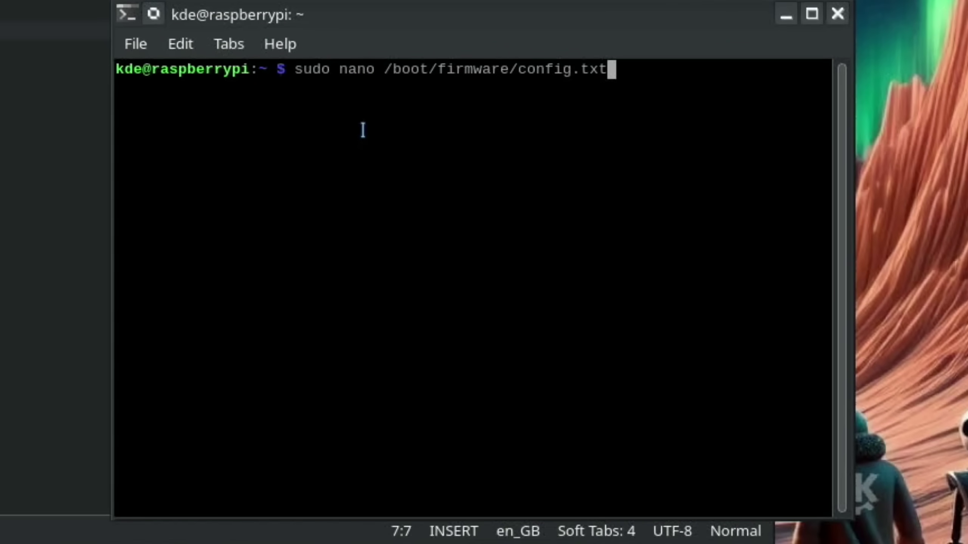
pyautogui.press('Return')
pyautogui.press('Down')
pyautogui.press('Down')
pyautogui.press('Down')
pyautogui.press('Down')
pyautogui.press('Down')
pyautogui.press('Down')
pyautogui.press('Down')
pyautogui.press('Down')
pyautogui.press('Down')
pyautogui.press('Down')
pyautogui.press('Down')
pyautogui.press('Down')
pyautogui.press('Down')
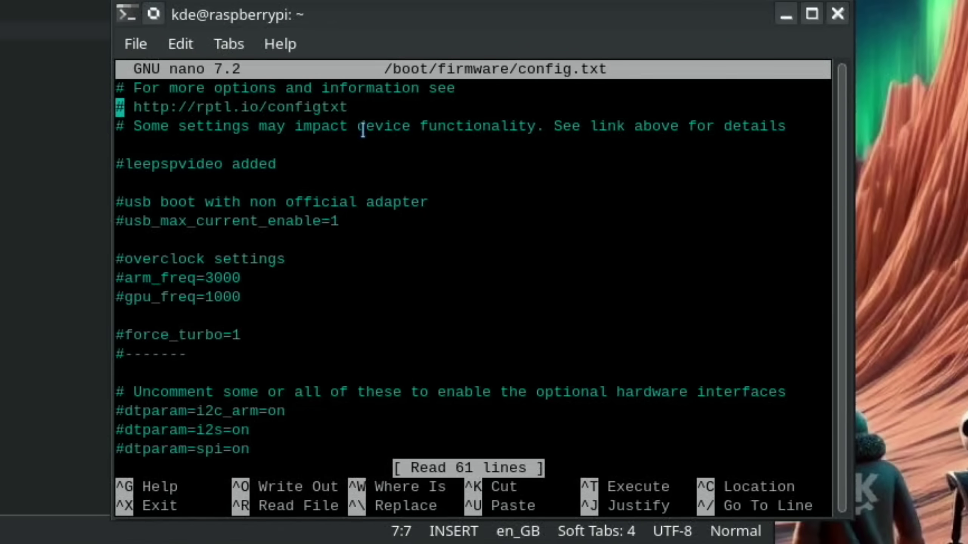
pyautogui.press('Down')
pyautogui.press('Down')
pyautogui.press('Return')
pyautogui.press('Return')
pyautogui.press('Up')
pyautogui.press('Up')
pyautogui.press('Down')
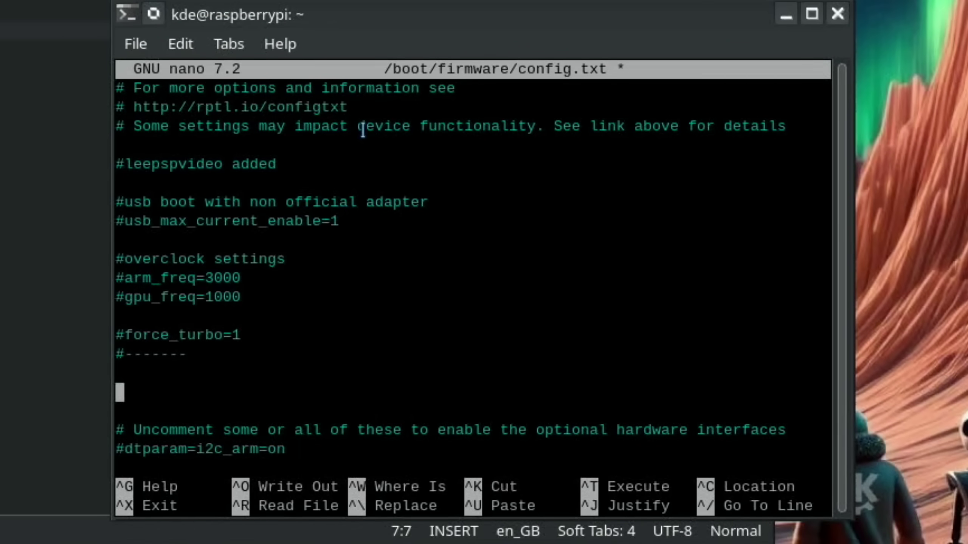
pyautogui.write('#52pi ')
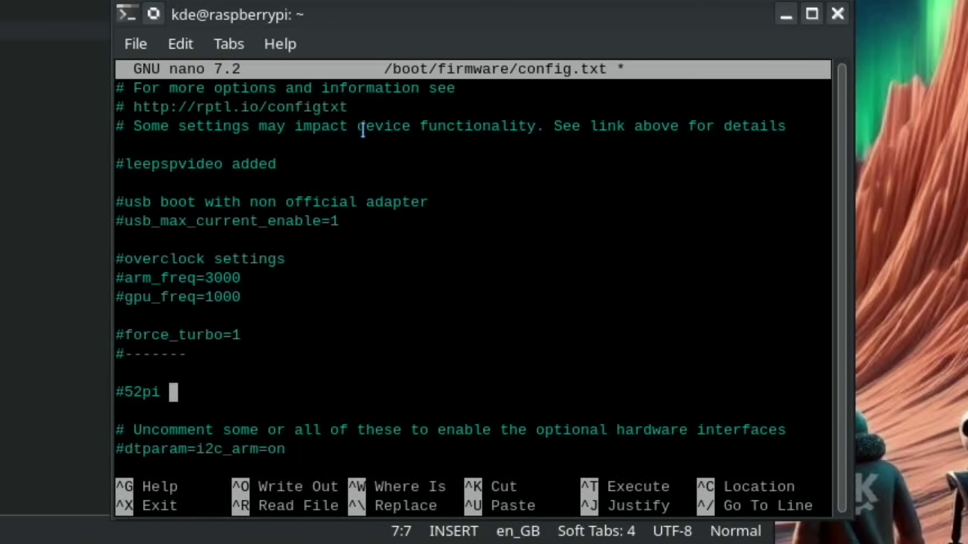
pyautogui.write(' nvme')
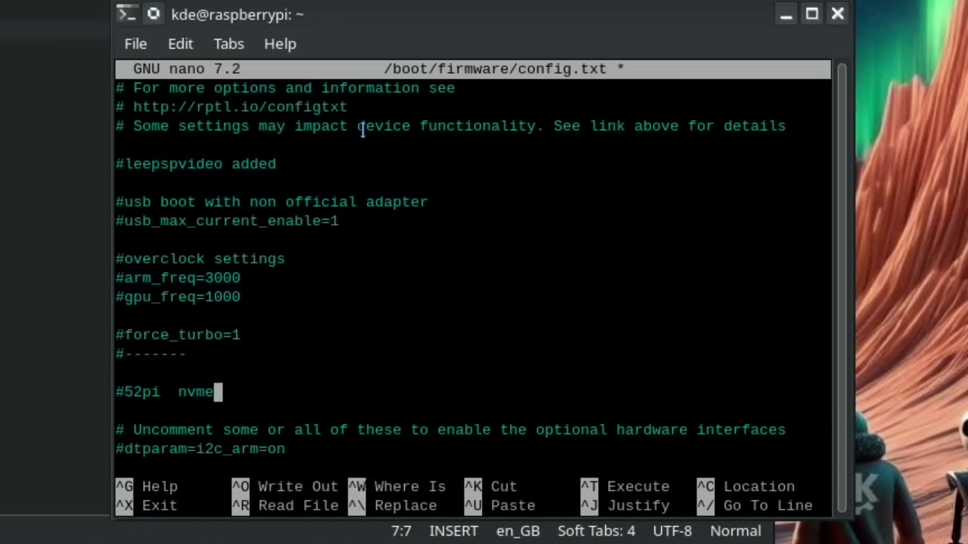
pyautogui.press('Left')
pyautogui.press('Left')
pyautogui.press('Left')
pyautogui.press('Left')
pyautogui.press('BackSpace')
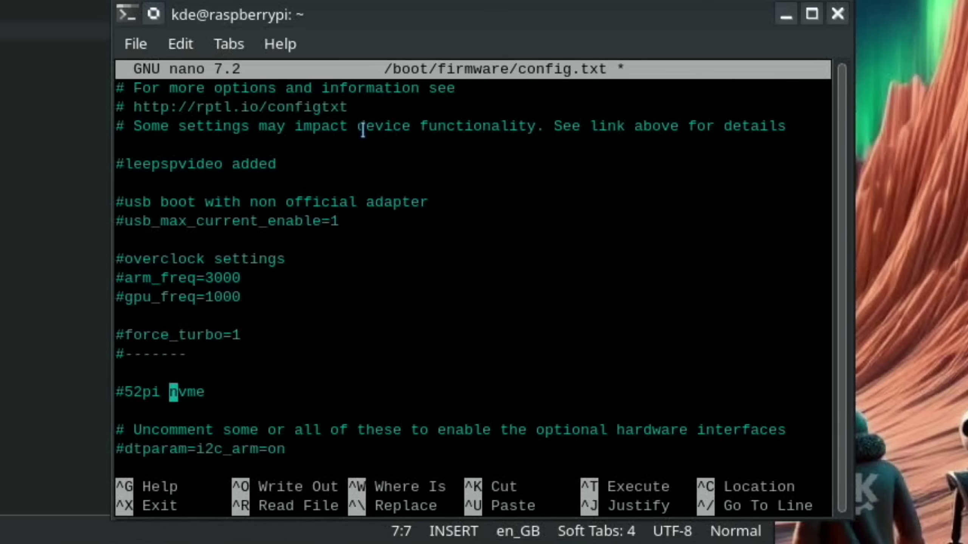
pyautogui.press('Down')
pyautogui.press('Return')
pyautogui.press('Up')
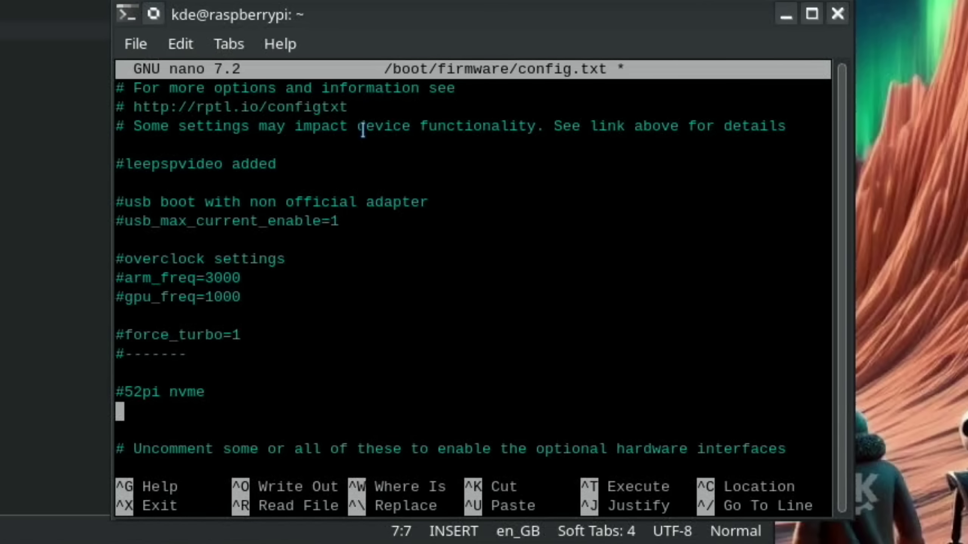
# Add dtparam=pciex1_gen=3 under the comment, save config.txt, and reboot the Pi
pyautogui.write('dtparam')
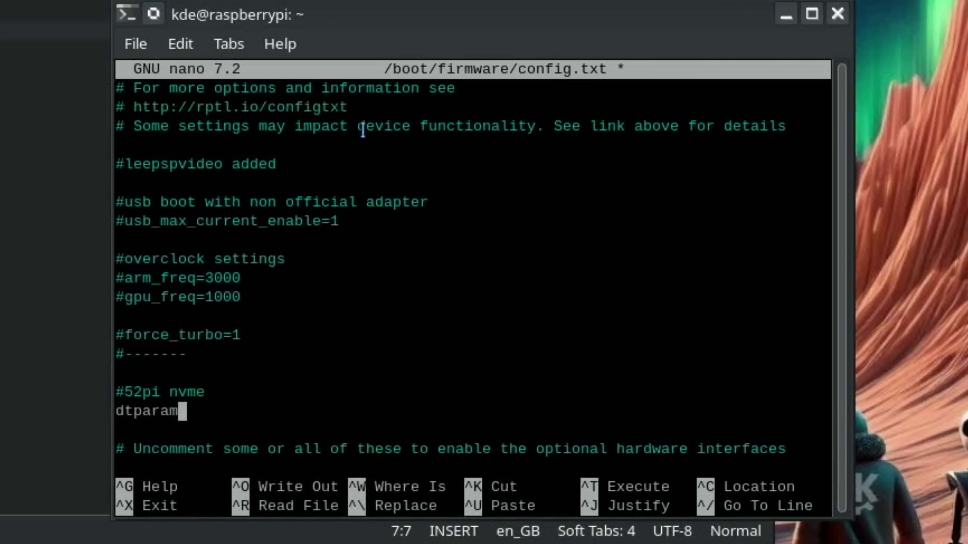
pyautogui.write('=pciex1')
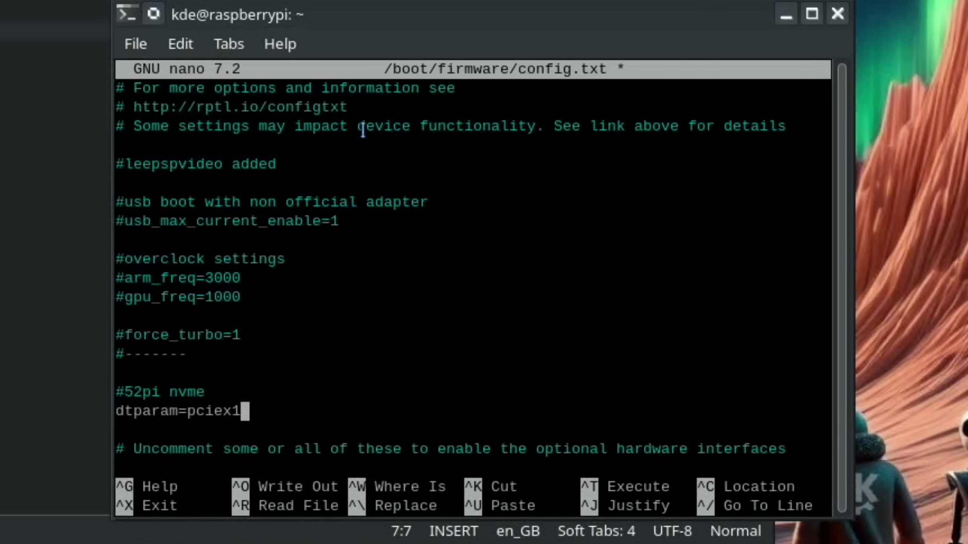
pyautogui.write('_gen')
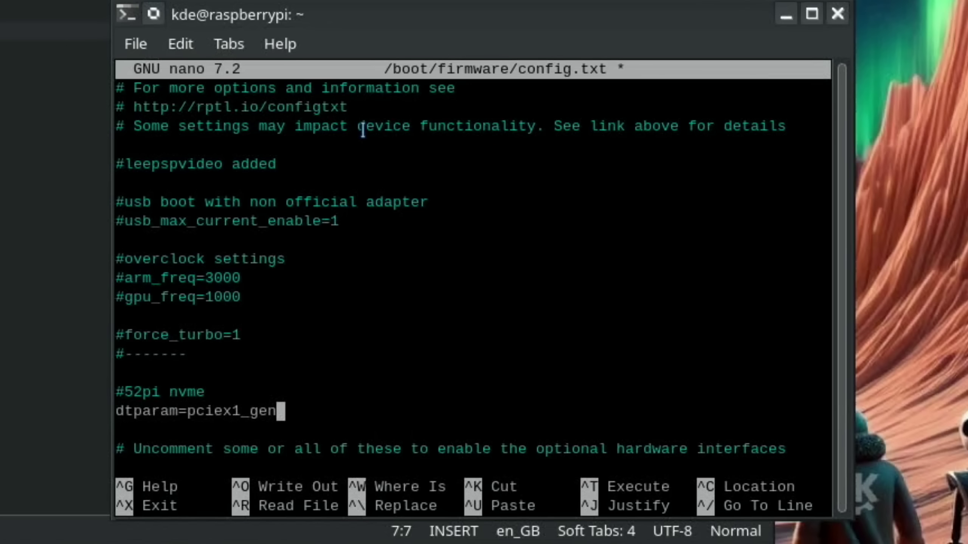
pyautogui.write('=3')
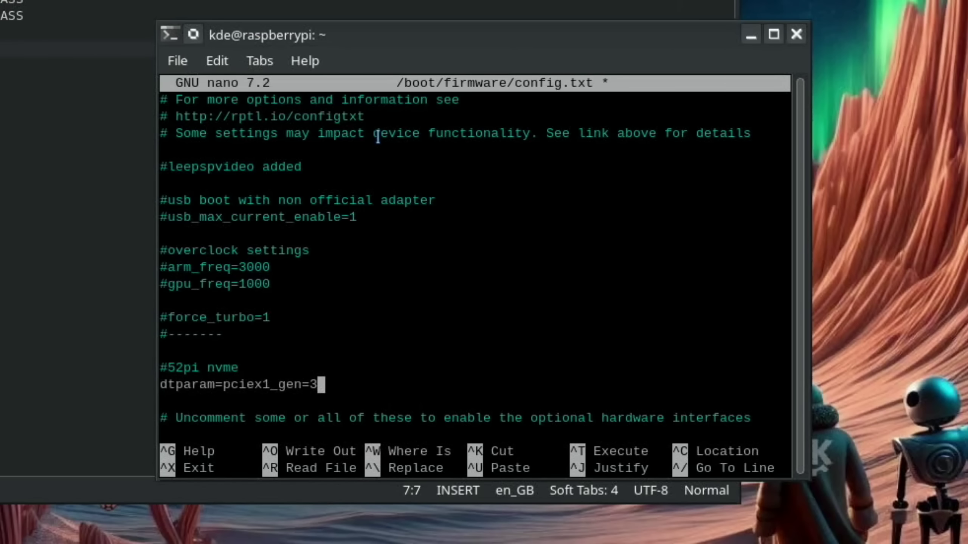
pyautogui.hotkey('ctrl', 'x')
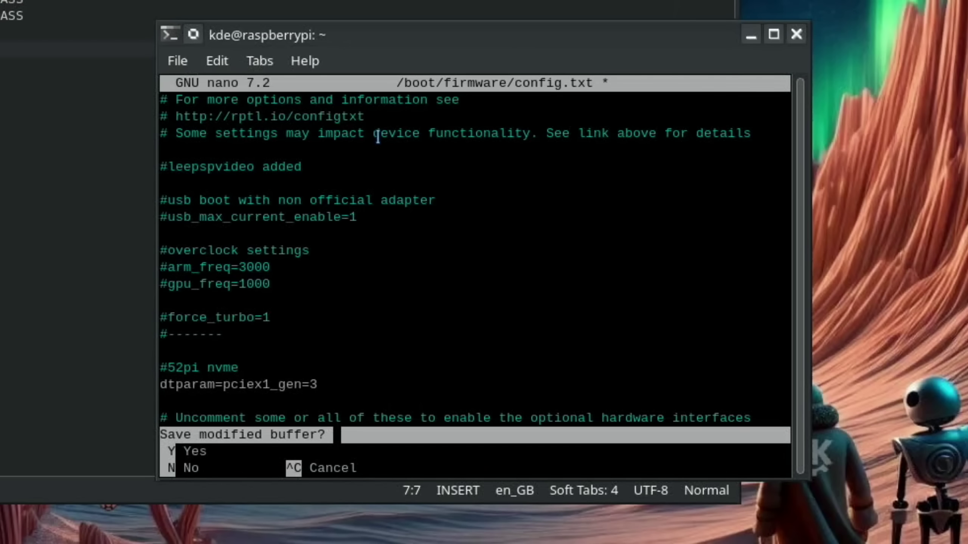
pyautogui.press('y')
pyautogui.press('Return')
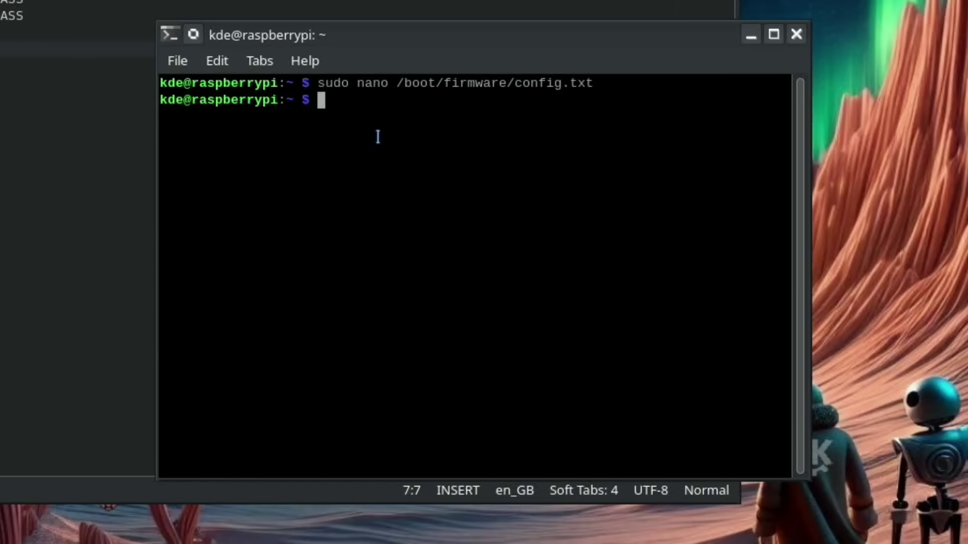
pyautogui.write('reboot')
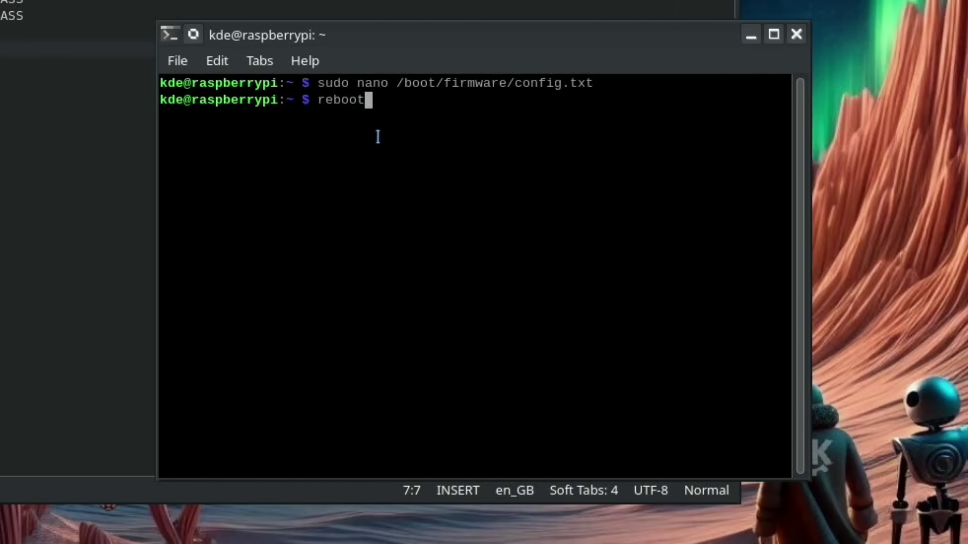
pyautogui.press('Return')
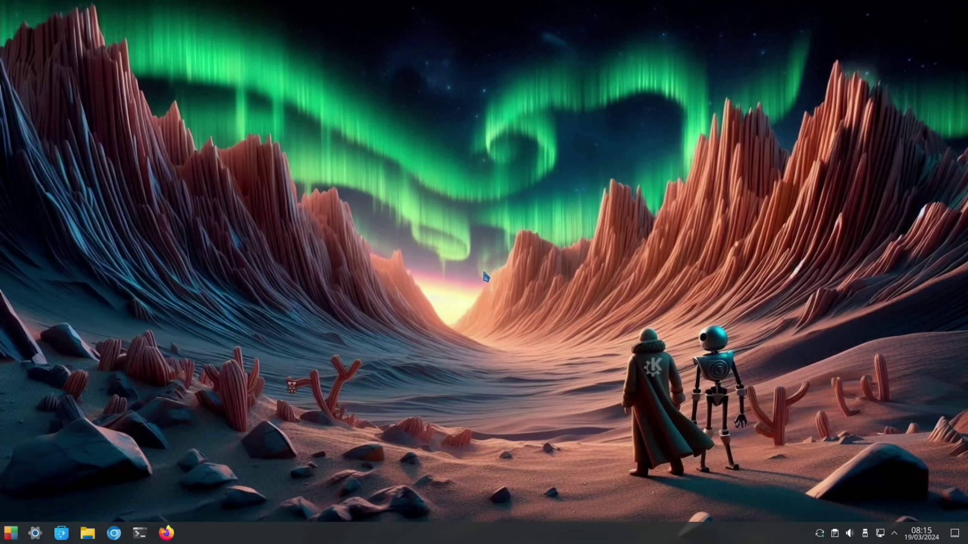
# Launch Raspberry Pi Diagnostics and run the SD card speed test
pyautogui.press('super')
pyautogui.write('diag')
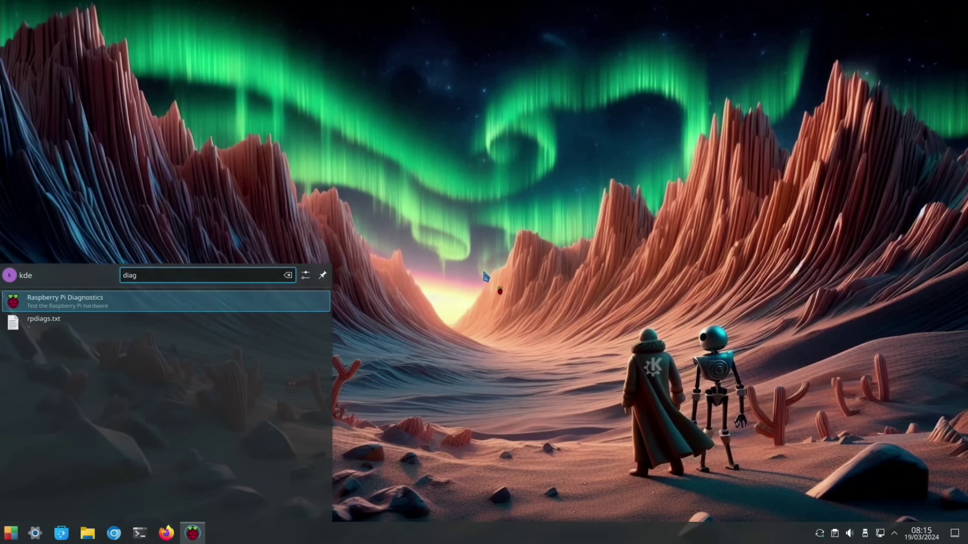
pyautogui.press('Return')
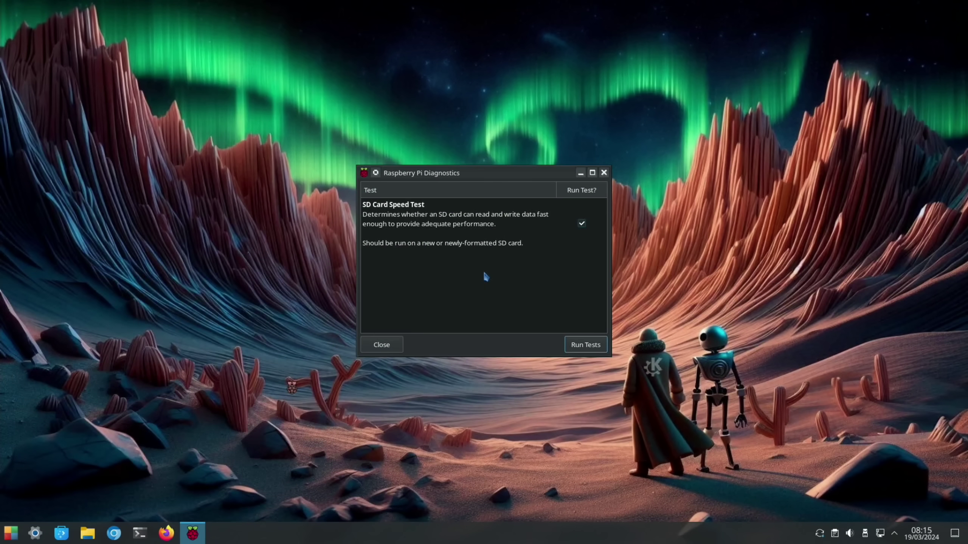
pyautogui.click(577, 347)
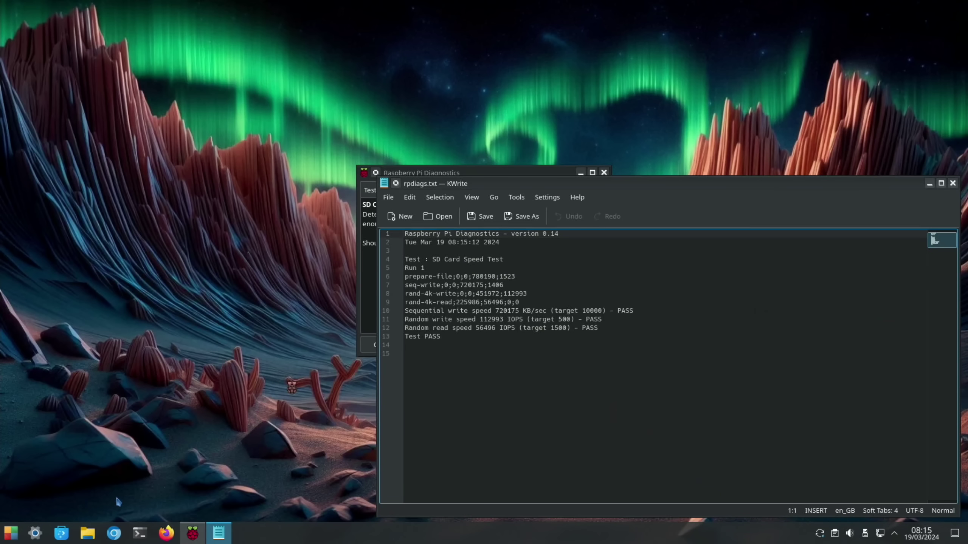
# Open 52pi-nvme-pcie.txt from the Documents folder in Mousepad
pyautogui.click(87, 533)
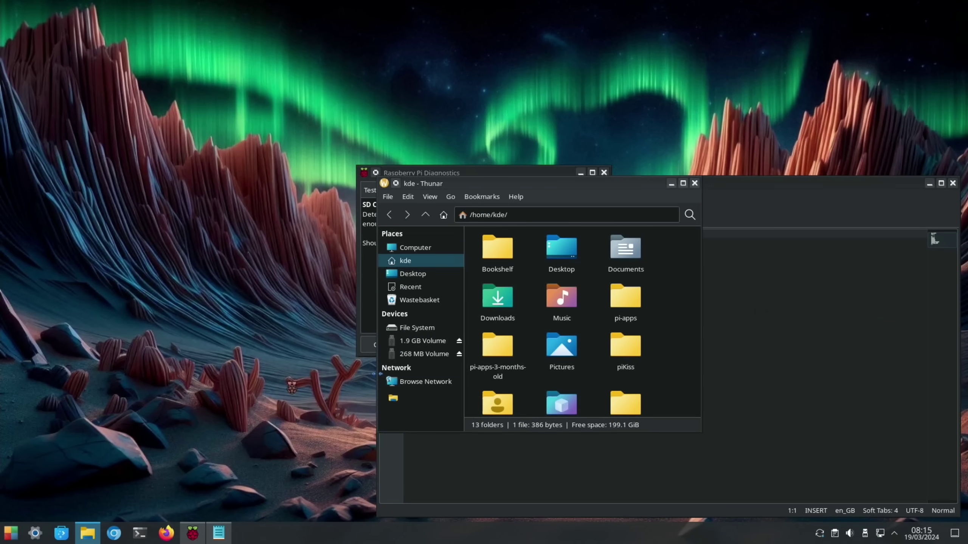
pyautogui.doubleClick(625, 248)
pyautogui.rightClick(571, 253)
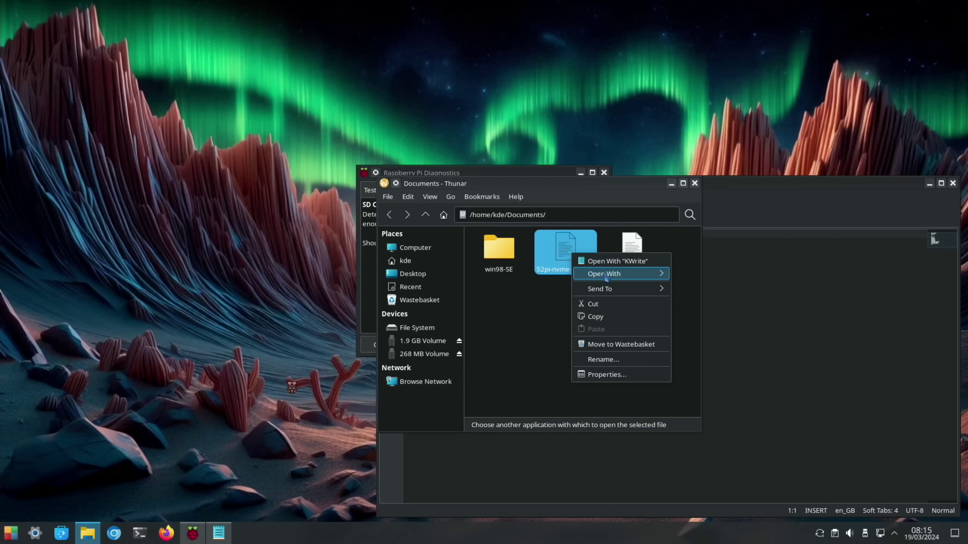
pyautogui.moveTo(607, 277)
pyautogui.click(683, 277)
# Copy the three new speed result lines from the log and reset the diagnostics test
pyautogui.moveTo(598, 327); pyautogui.dragTo(407, 315)
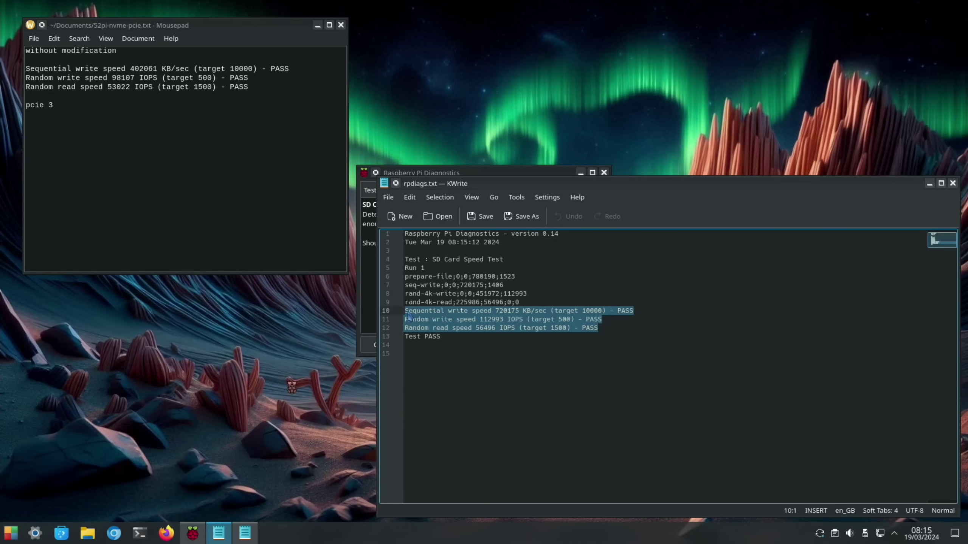
pyautogui.rightClick(408, 315)
pyautogui.click(427, 335)
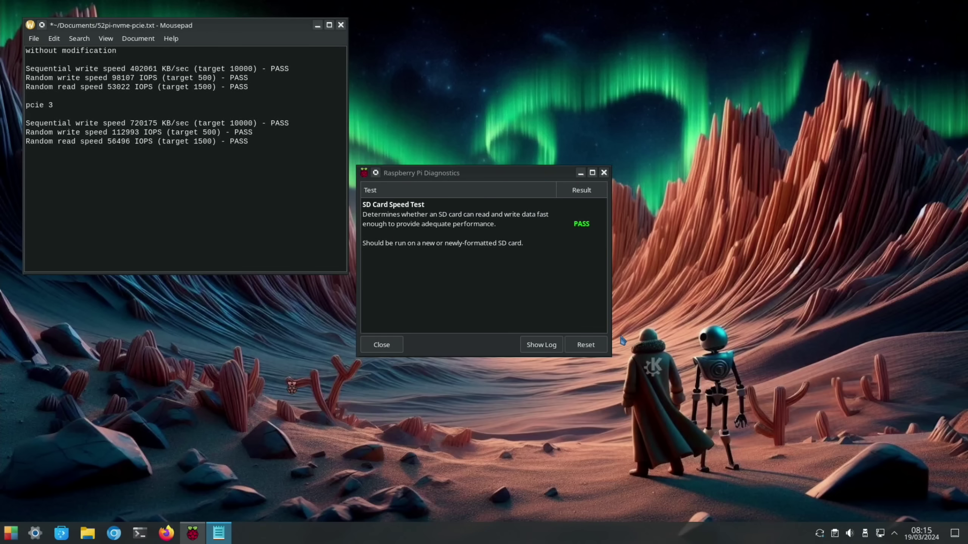
pyautogui.click(577, 350)
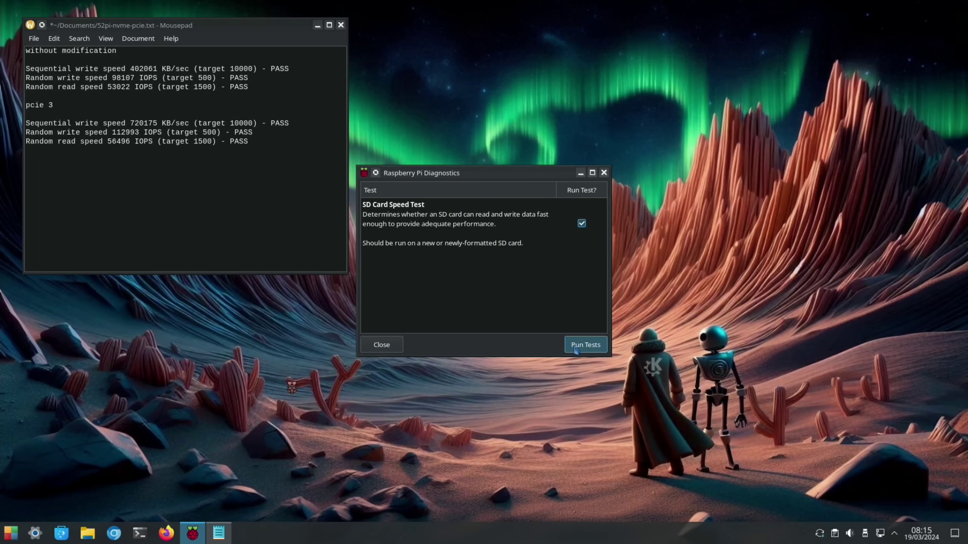
# Start another speed test run and delete the two older result blocks from the notes
pyautogui.click(576, 348)
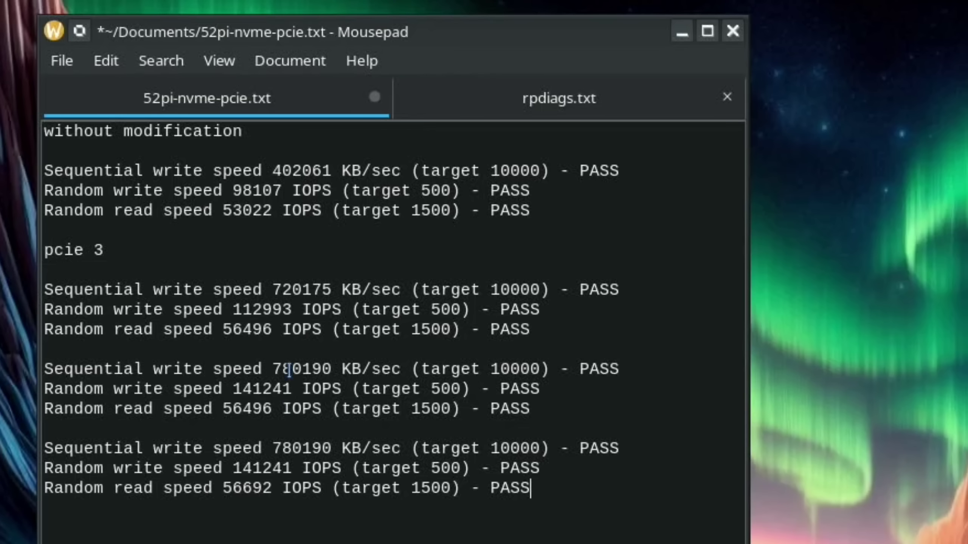
pyautogui.moveTo(566, 404); pyautogui.dragTo(44, 291)
pyautogui.press('BackSpace')
pyautogui.press('BackSpace')
pyautogui.press('BackSpace')
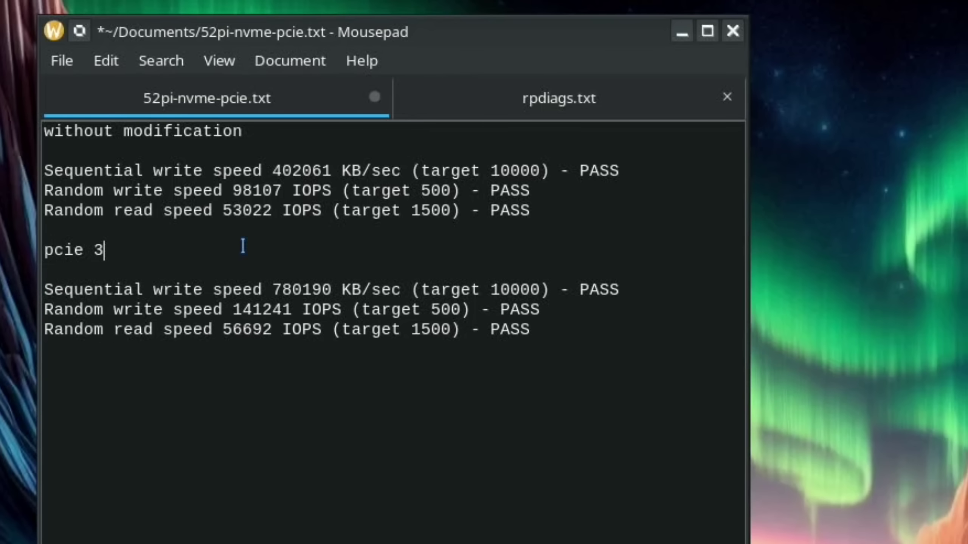
# Label the headings 'patriot 52pi n04' and '52pi n04', then save the notes file
pyautogui.write('patriot 52')
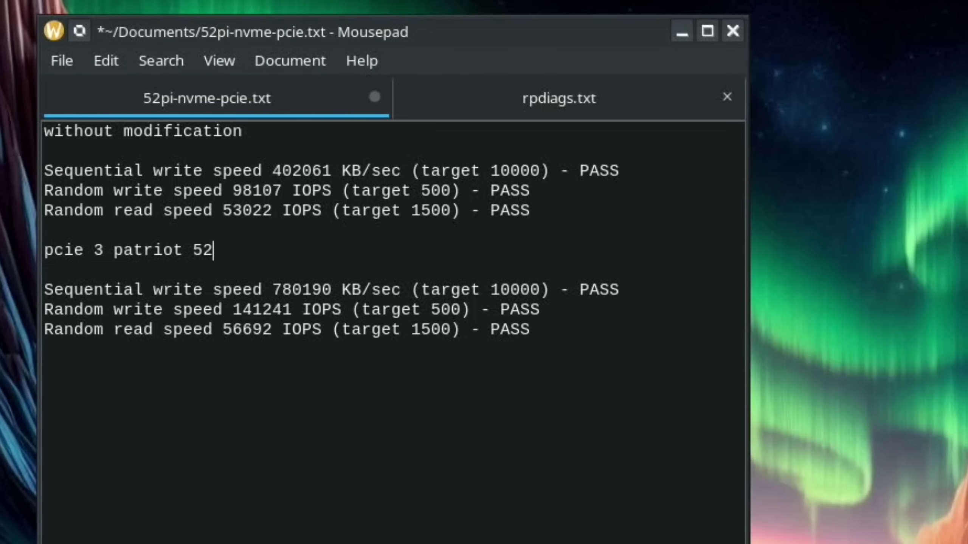
pyautogui.write('pi n04')
pyautogui.middleClick(267, 131)
pyautogui.click(61, 60)
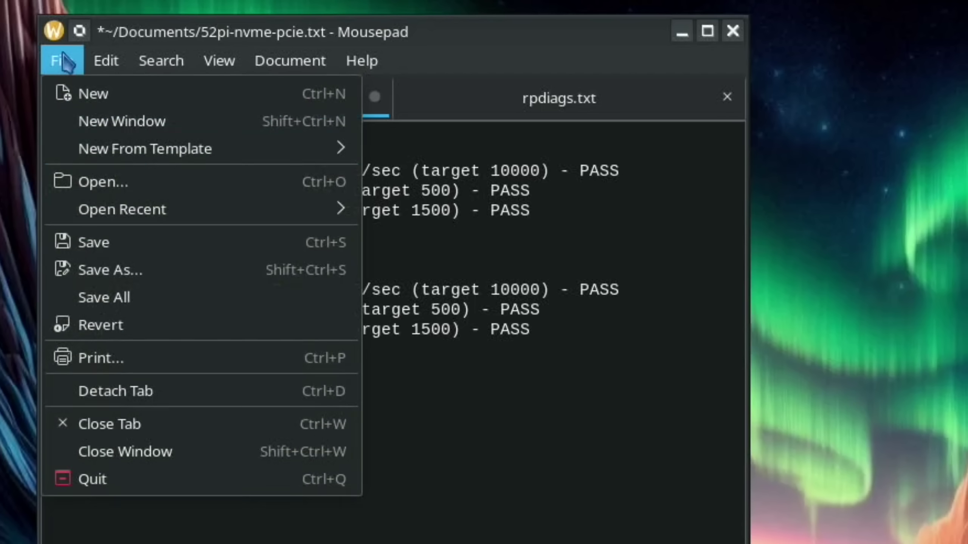
pyautogui.click(86, 248)
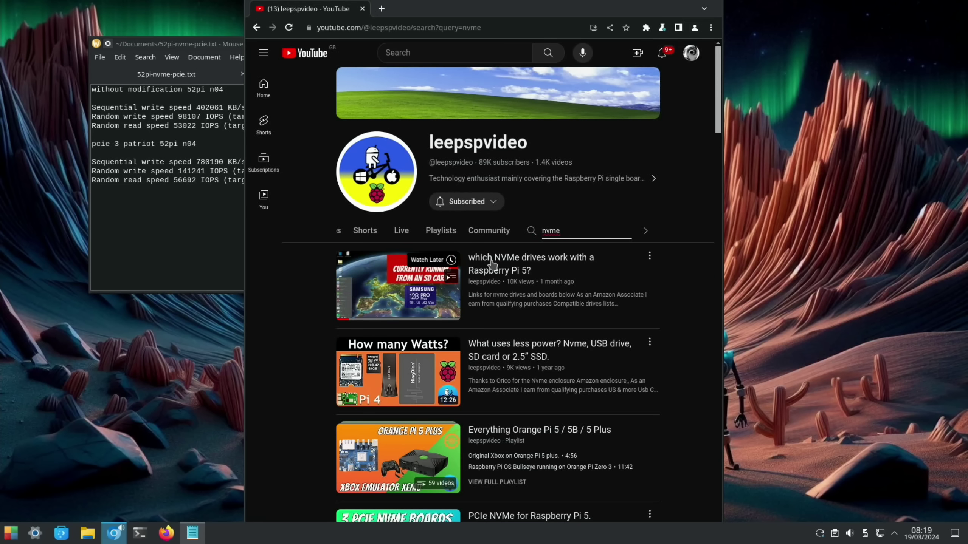
# Open the 'which NVMe drives work with a Raspberry Pi 5?' video and scroll its page
pyautogui.click(492, 264)
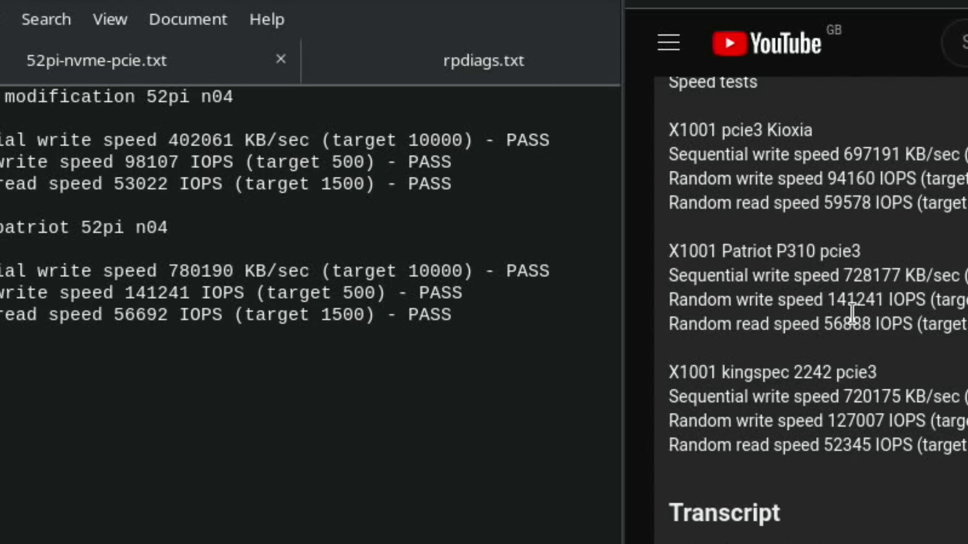
pyautogui.scroll(10, 852, 312)
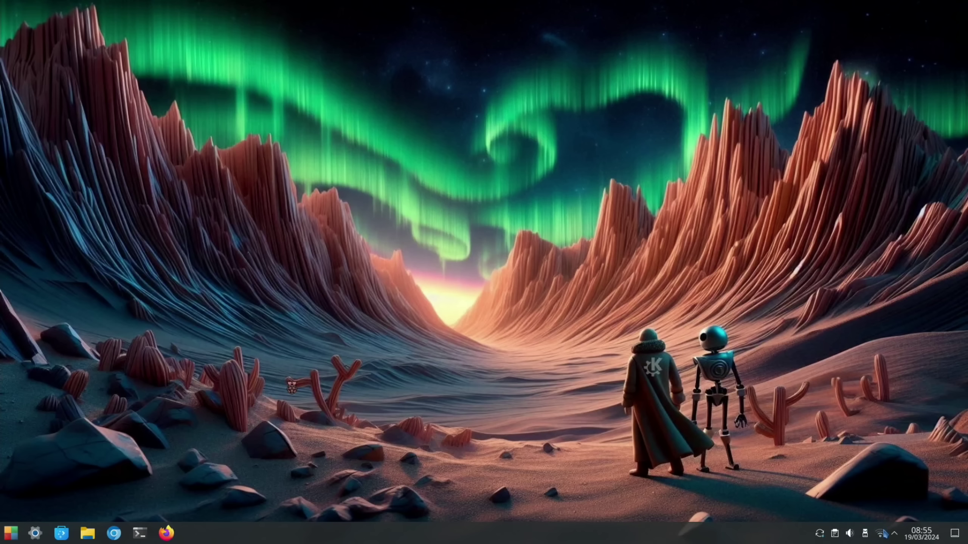
# Confirm Wired connection 1 is active in the Networks list, then show the launcher's Favourites
pyautogui.click(882, 533)
pyautogui.press('super')
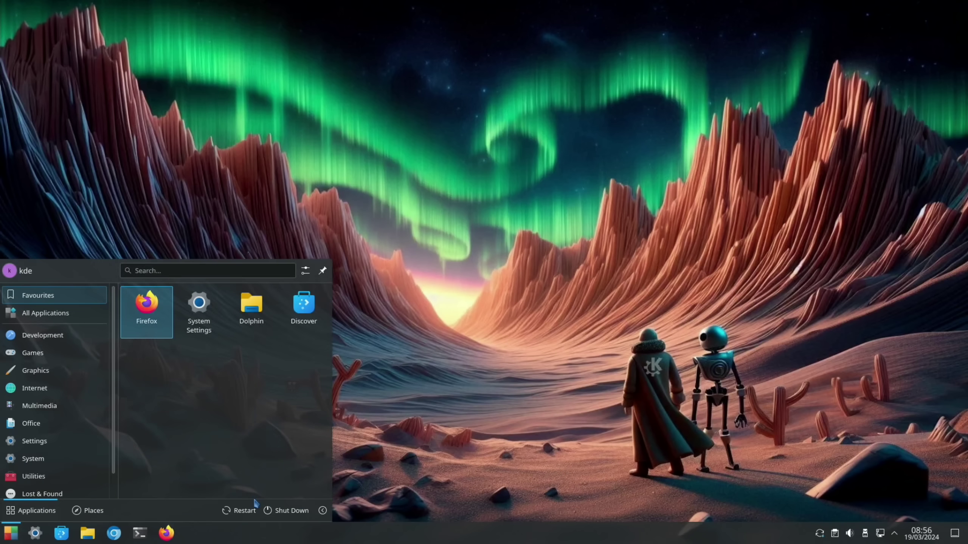